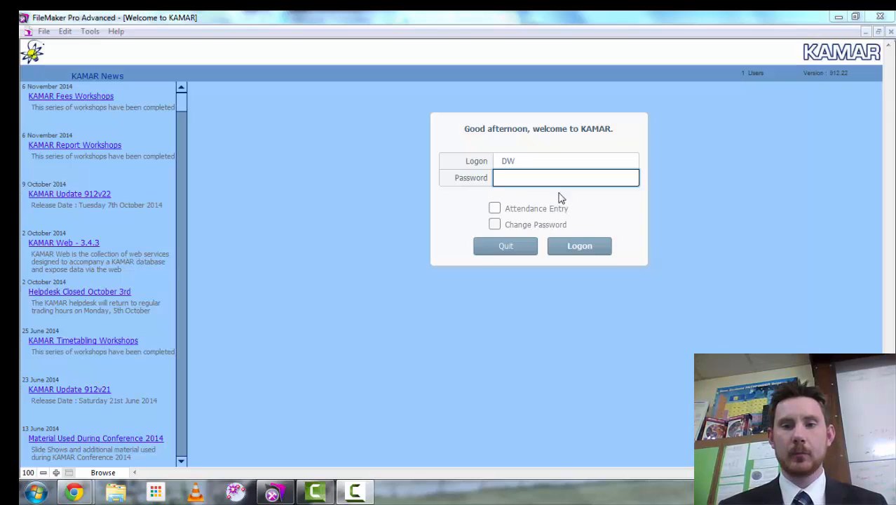
- Click into the Password field on the KAMAR welcome screen to enter the account password
{"action": "left_click", "coordinate": [556, 181]}
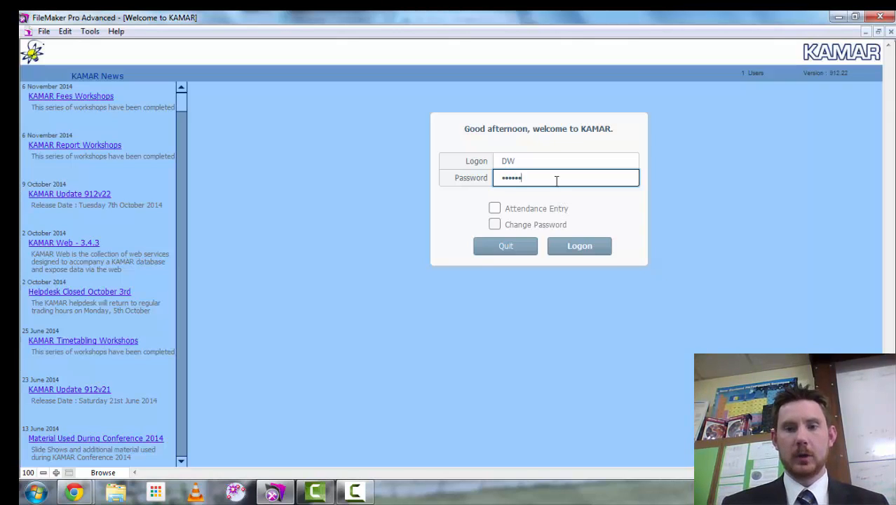
- Log on, then open the Markbook setup for the Science teacher's SC102 course
{"action": "left_click", "coordinate": [562, 239]}
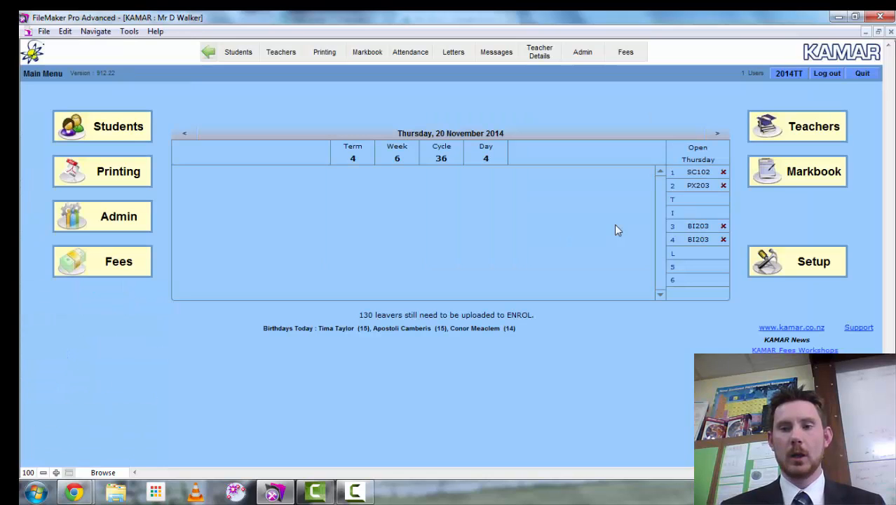
{"action": "left_click", "coordinate": [790, 168]}
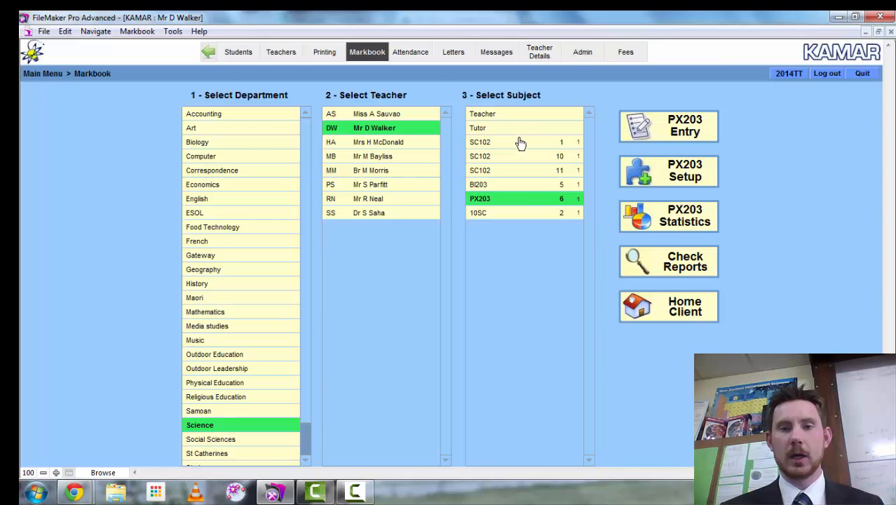
{"action": "left_click", "coordinate": [369, 188]}
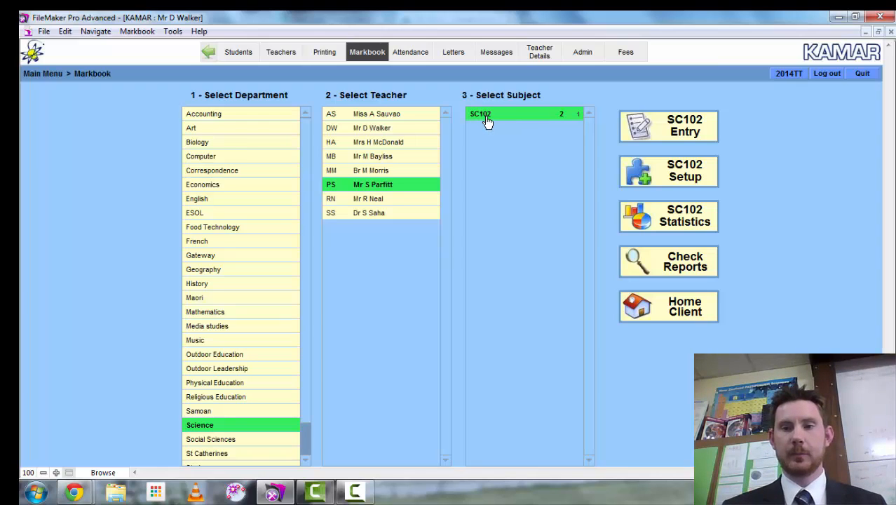
{"action": "left_click", "coordinate": [663, 173]}
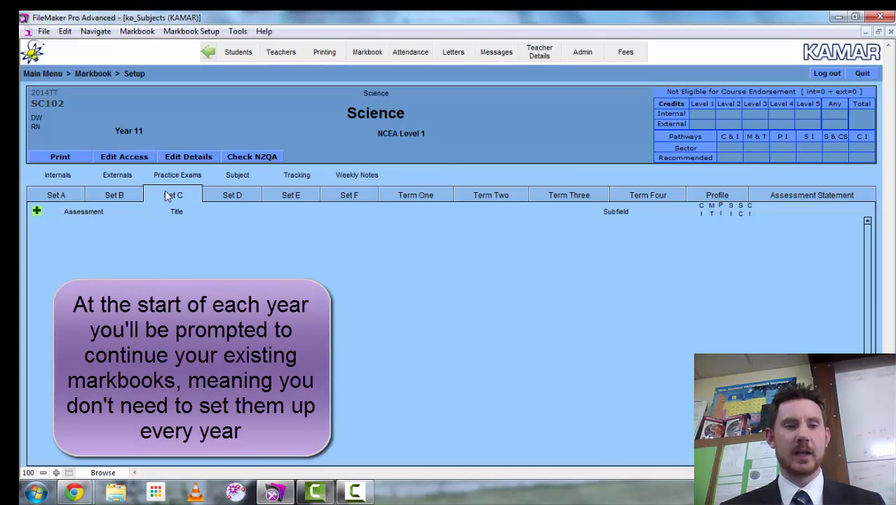
- Bring up the empty Set A assessment list in the SC102 markbook setup
{"action": "left_click", "coordinate": [61, 196]}
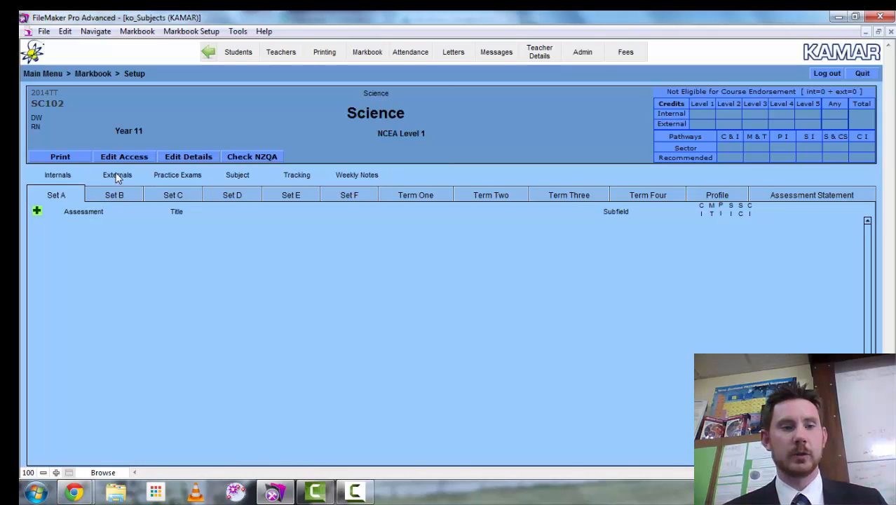
{"action": "left_click", "coordinate": [37, 212]}
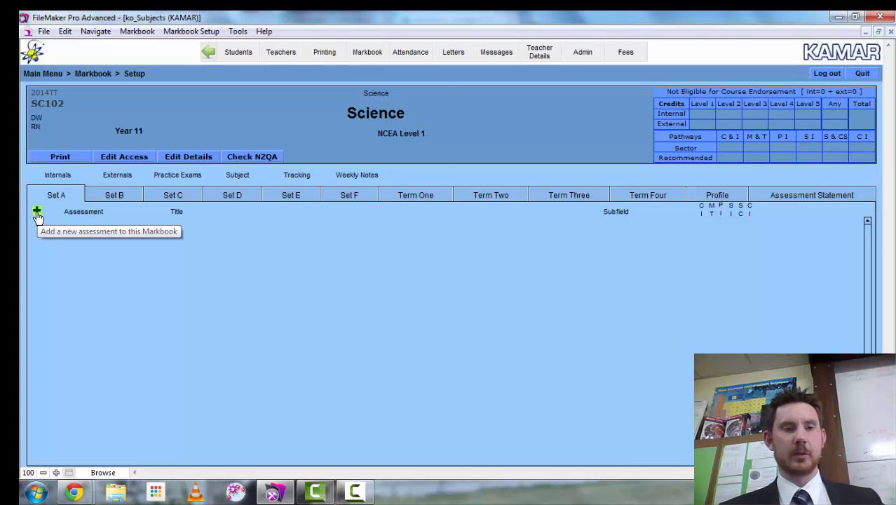
- Add achievement standards 90941 at version 2 and 90947 to Set A
{"action": "left_click", "coordinate": [38, 213]}
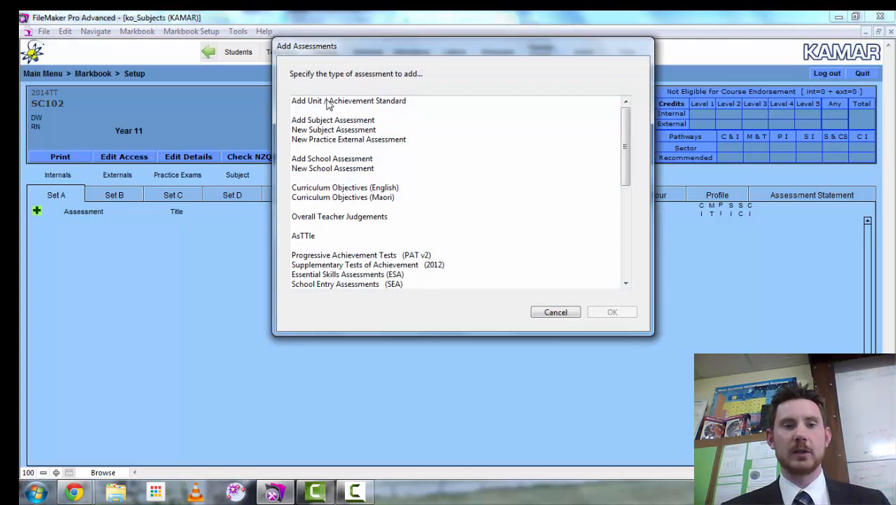
{"action": "left_click", "coordinate": [330, 102]}
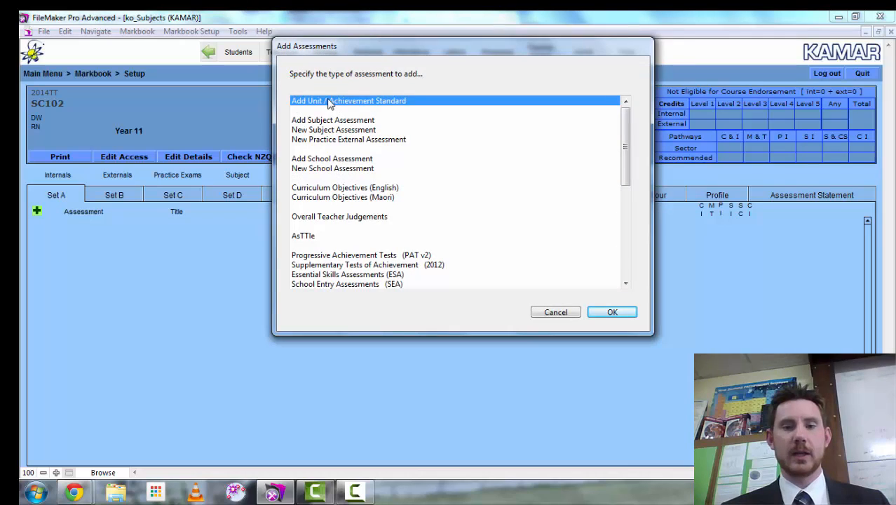
{"action": "left_click", "coordinate": [597, 314]}
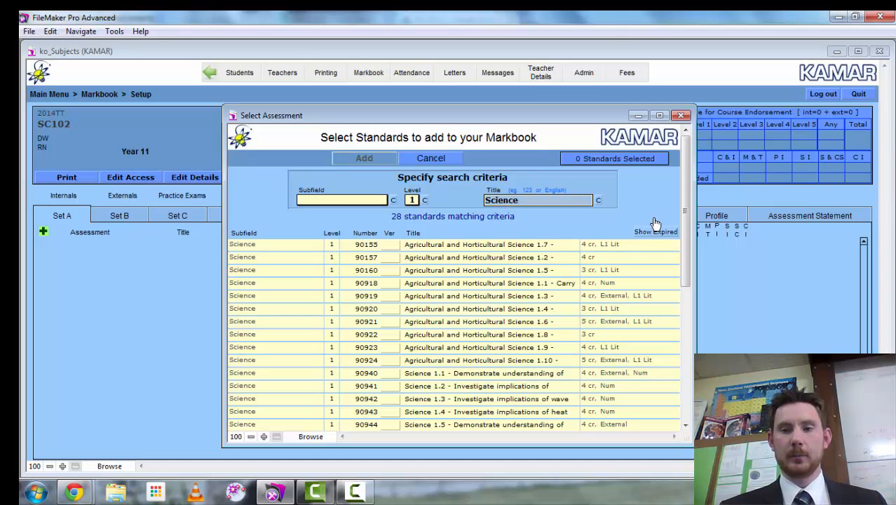
{"action": "left_click_drag", "start_coordinate": [679, 219], "coordinate": [681, 300]}
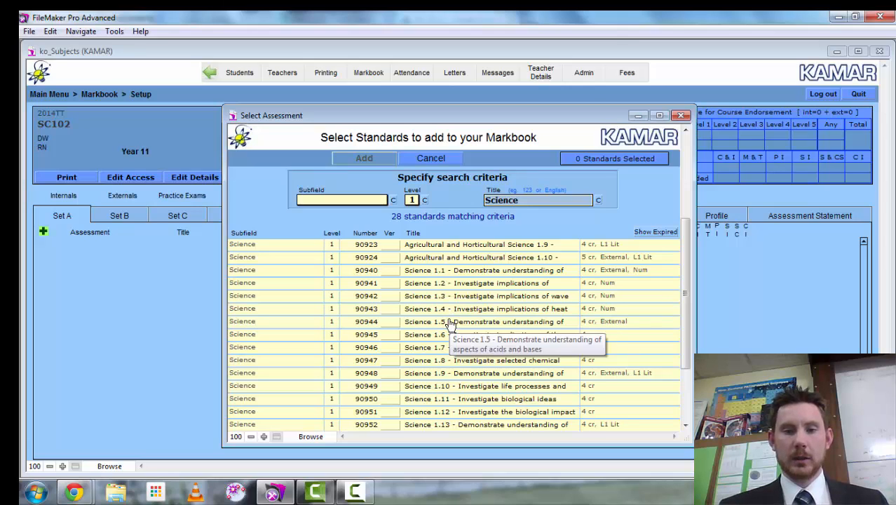
{"action": "left_click", "coordinate": [449, 285]}
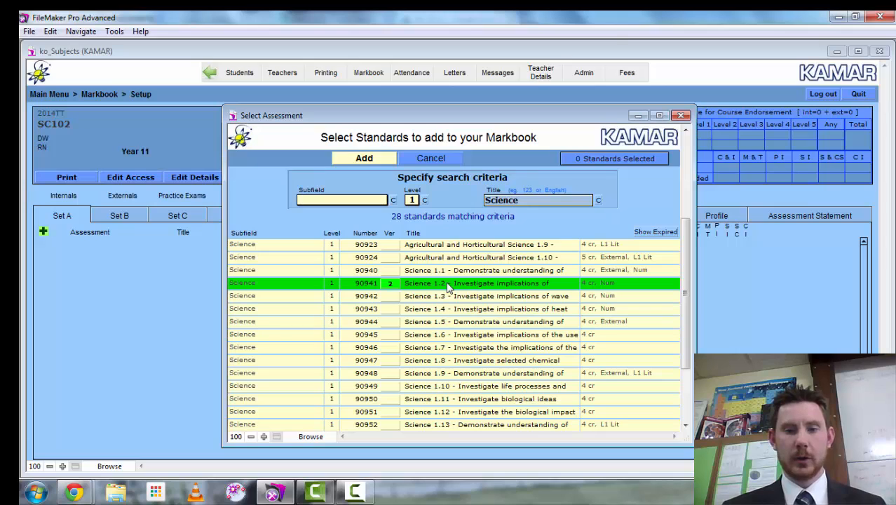
{"action": "left_click", "coordinate": [449, 361]}
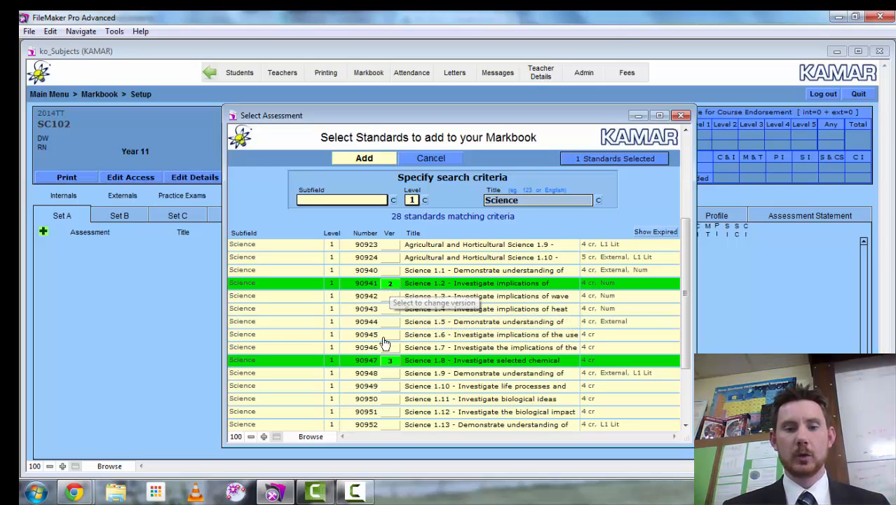
{"action": "left_click", "coordinate": [391, 286]}
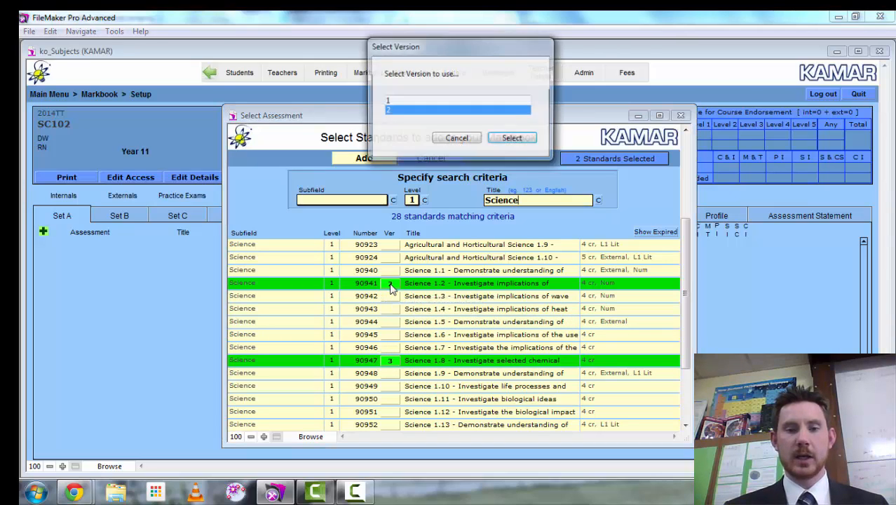
{"action": "left_click", "coordinate": [403, 103]}
{"action": "left_click", "coordinate": [403, 112]}
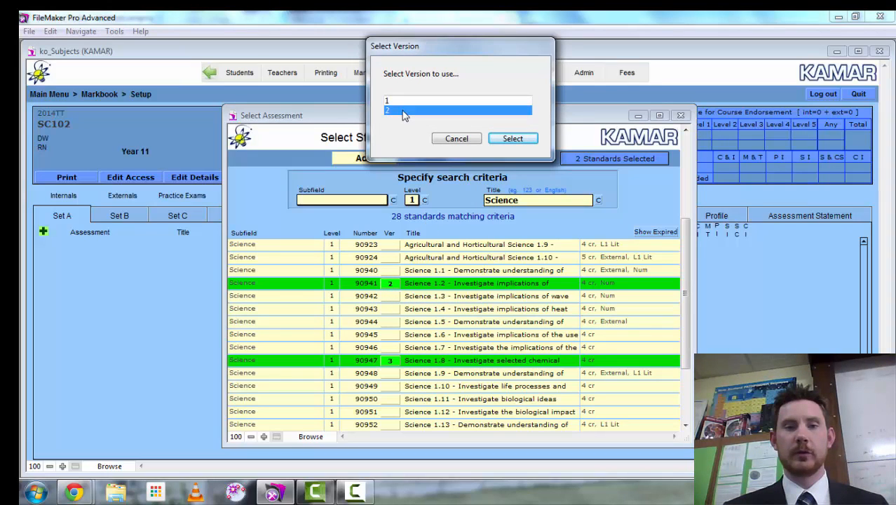
{"action": "left_click", "coordinate": [510, 139]}
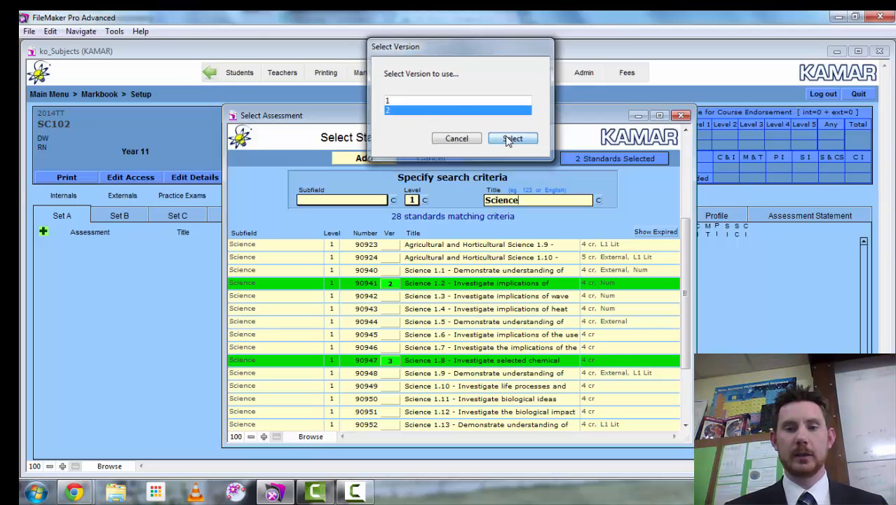
{"action": "left_click", "coordinate": [358, 159]}
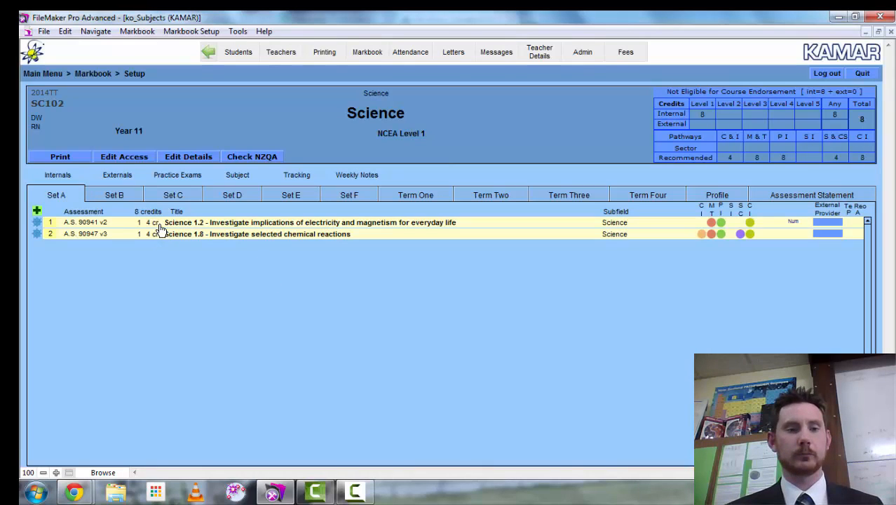
- Search for standard 90940 (Science 1.1) and add it to Set B
{"action": "left_click", "coordinate": [112, 196]}
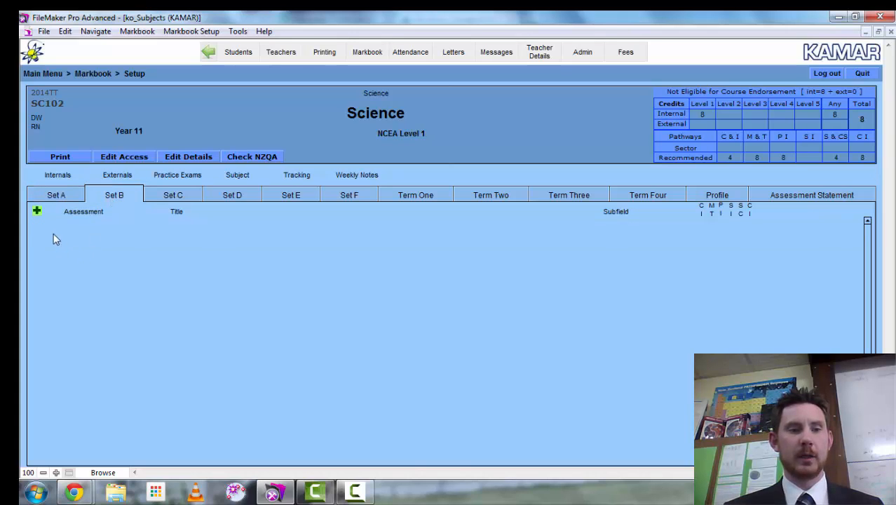
{"action": "left_click", "coordinate": [37, 213]}
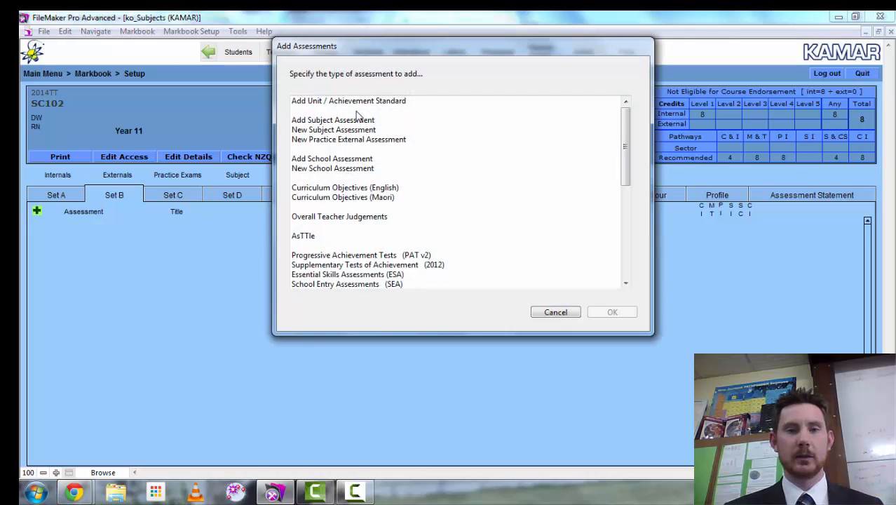
{"action": "left_click", "coordinate": [357, 102]}
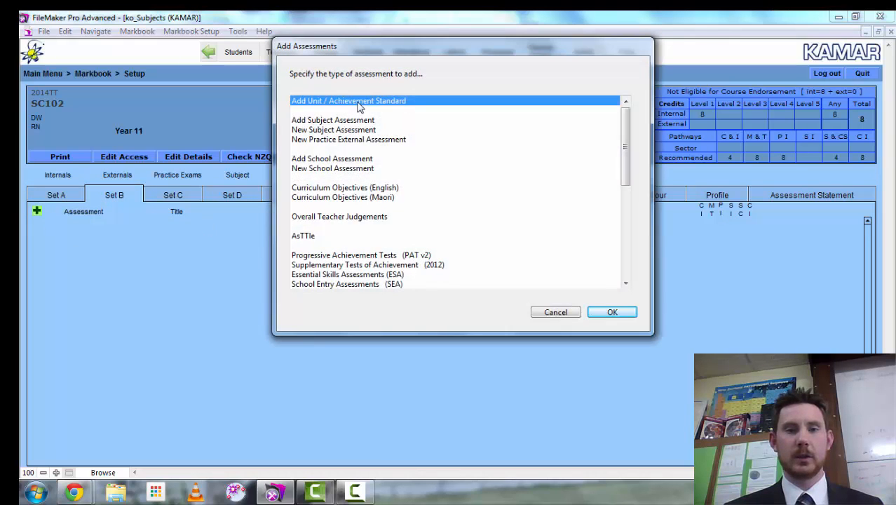
{"action": "left_click", "coordinate": [607, 314]}
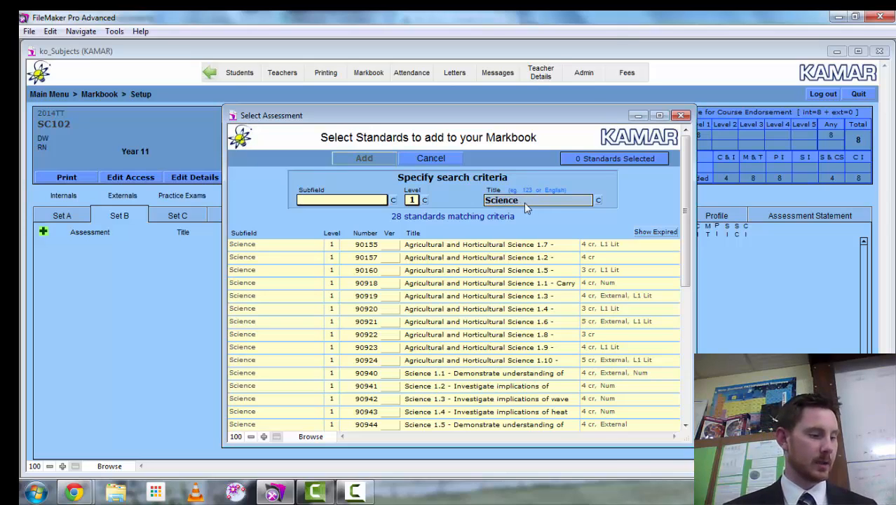
{"action": "left_click", "coordinate": [524, 202]}
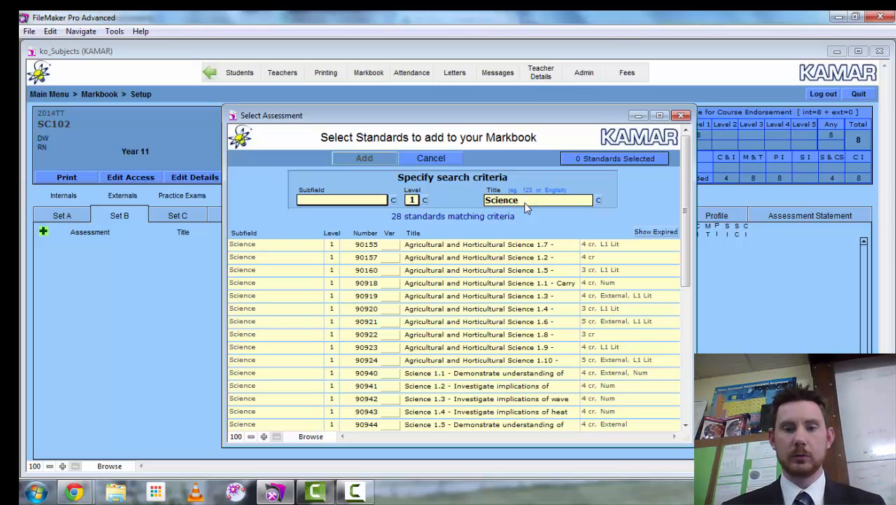
{"action": "left_click_drag", "start_coordinate": [483, 205], "coordinate": [481, 201]}
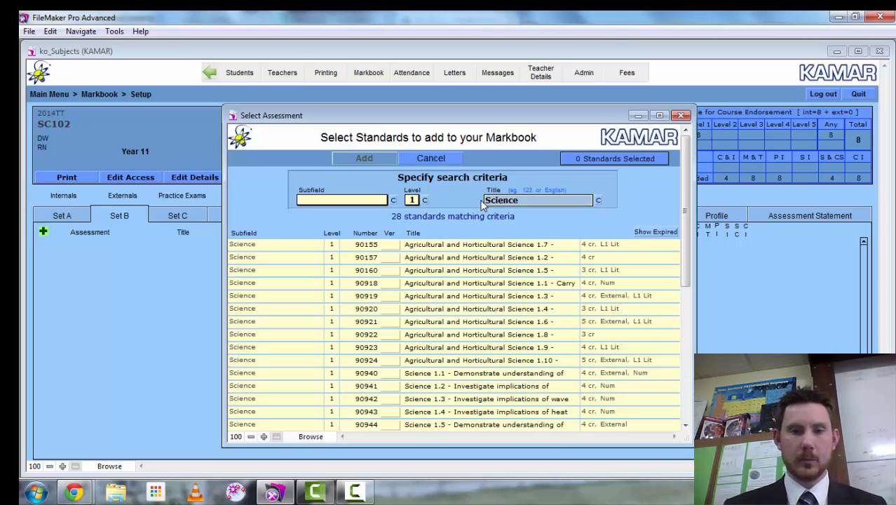
{"action": "key", "text": "BackSpace"}
{"action": "type", "text": "90940"}
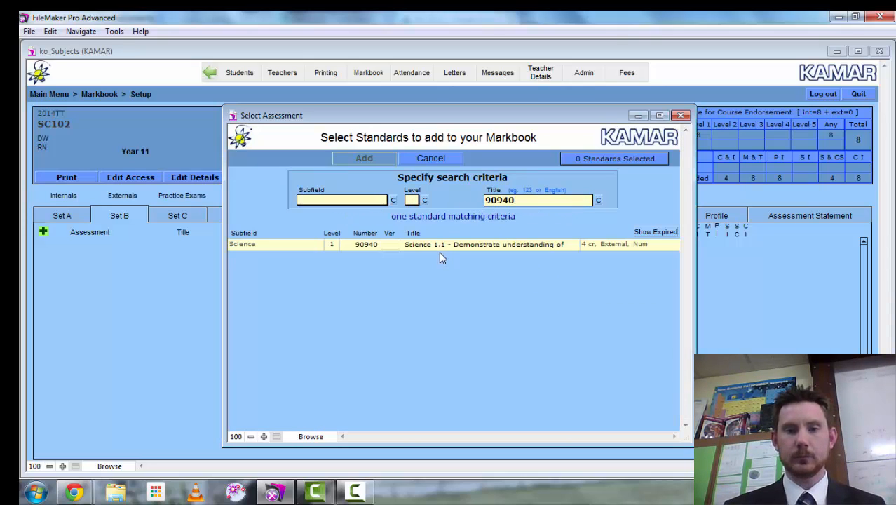
{"action": "left_click", "coordinate": [440, 246]}
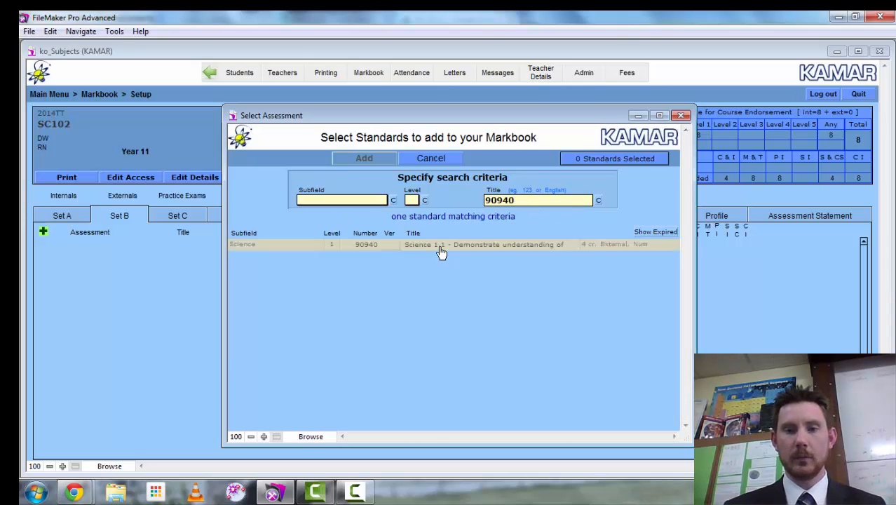
{"action": "left_click", "coordinate": [357, 161]}
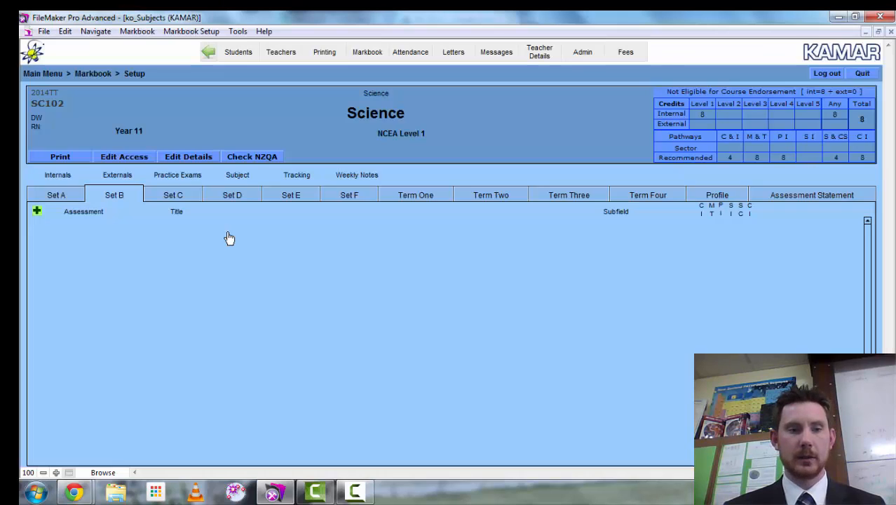
- Add standards 90944 (Science 1.5) and 90948 (Science 1.9) to Set B
{"action": "left_click", "coordinate": [37, 211]}
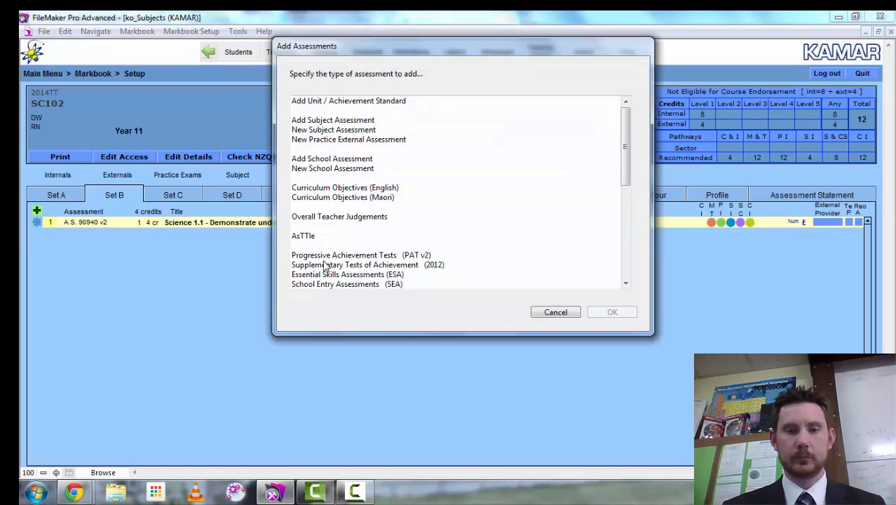
{"action": "left_click", "coordinate": [401, 102]}
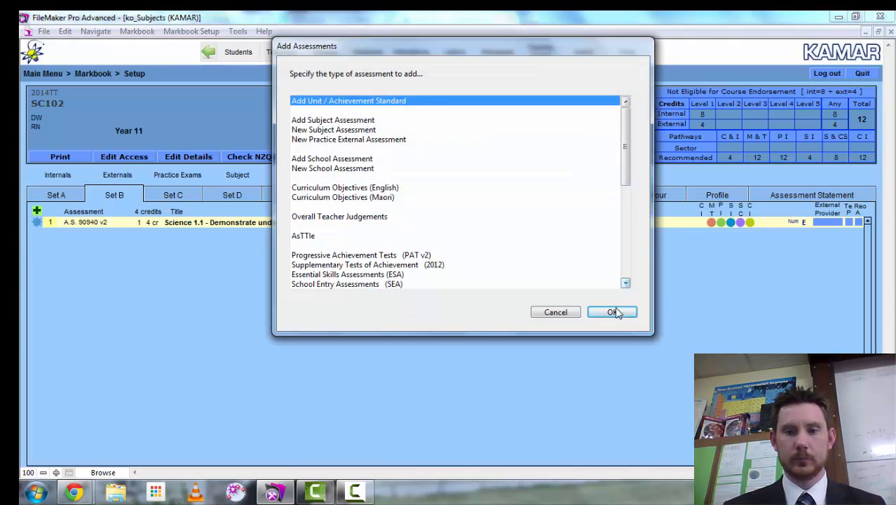
{"action": "left_click", "coordinate": [614, 309]}
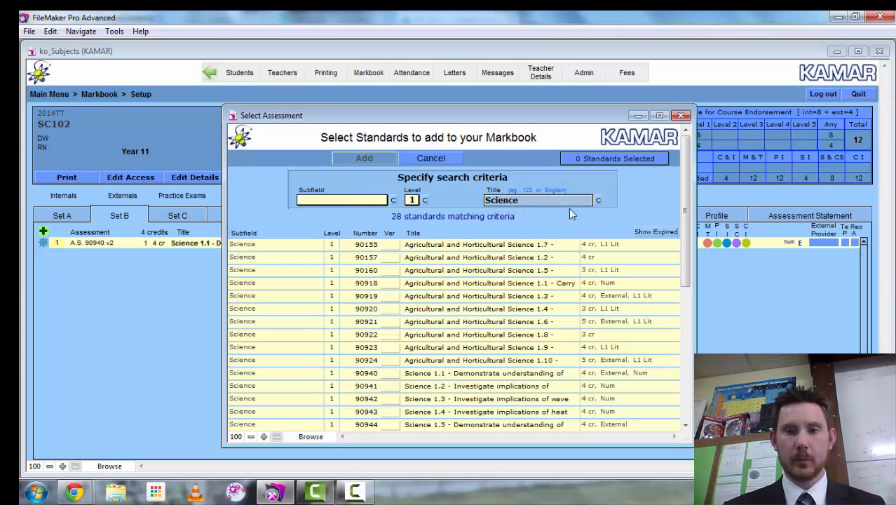
{"action": "left_click_drag", "start_coordinate": [684, 247], "coordinate": [686, 311]}
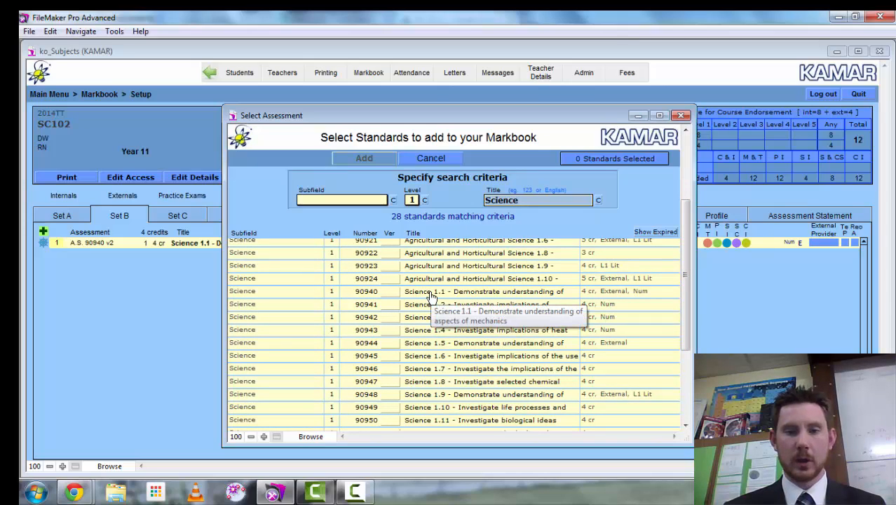
{"action": "left_click", "coordinate": [431, 344]}
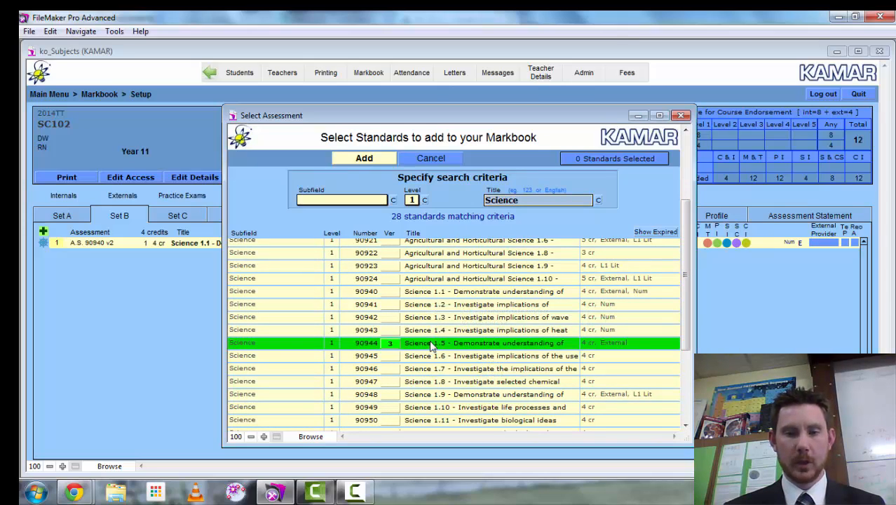
{"action": "left_click", "coordinate": [435, 396]}
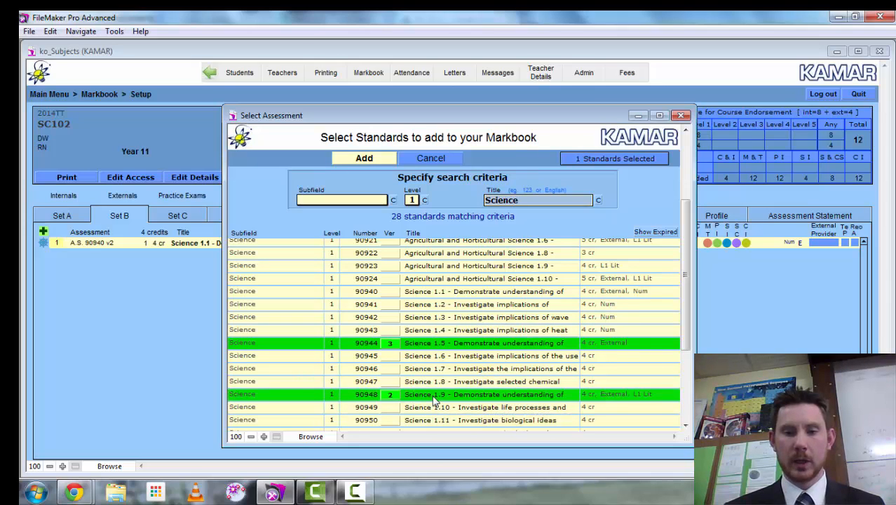
{"action": "left_click", "coordinate": [364, 160]}
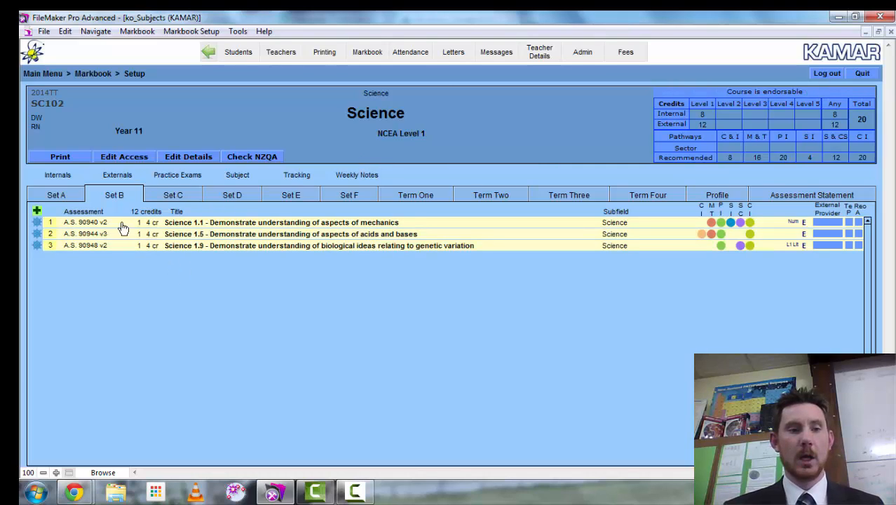
- Add standards 90940, 90944 and 90948 to Set C, then switch to Set D
{"action": "left_click", "coordinate": [168, 196]}
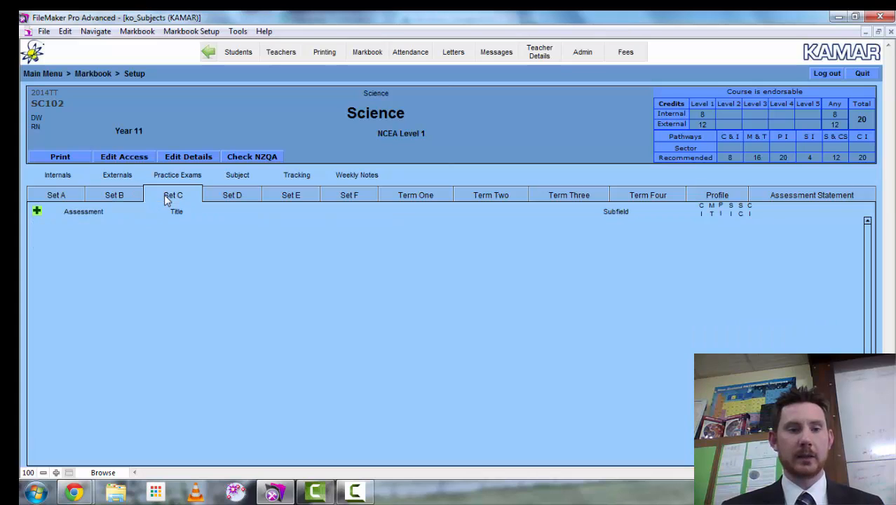
{"action": "left_click", "coordinate": [36, 212]}
{"action": "left_click", "coordinate": [347, 102]}
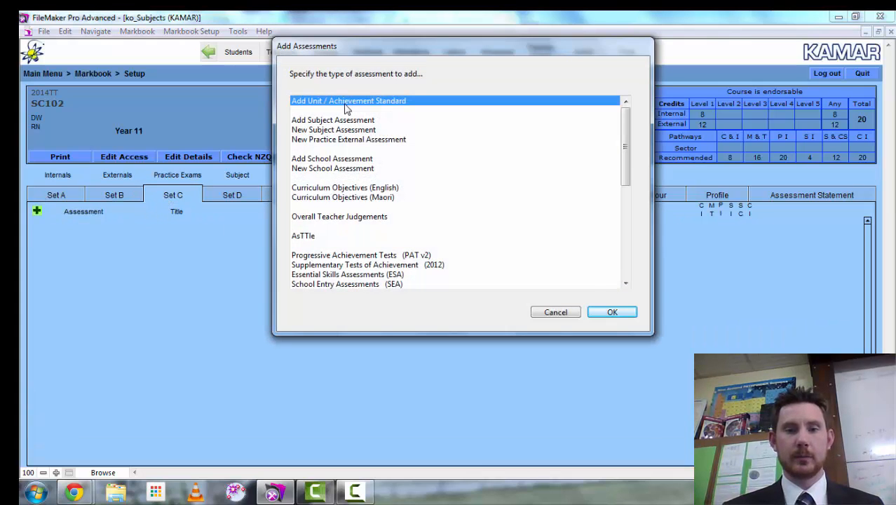
{"action": "left_click", "coordinate": [615, 312]}
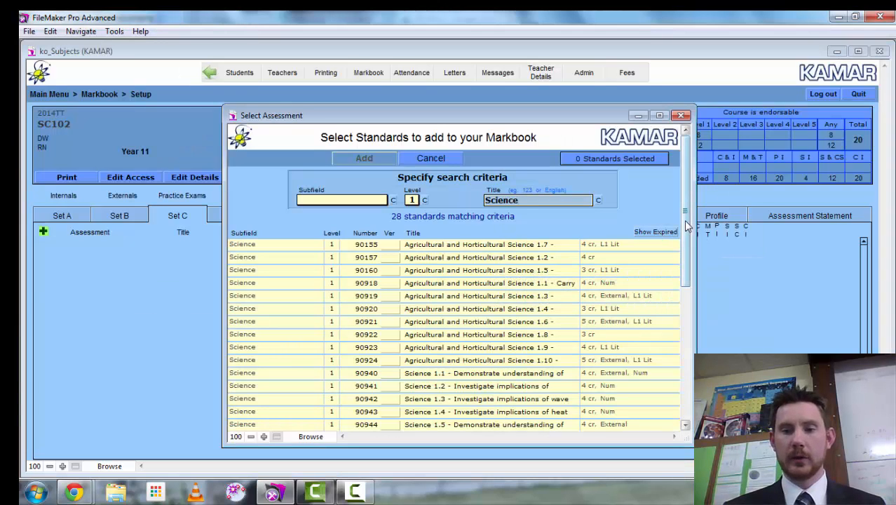
{"action": "left_click_drag", "start_coordinate": [686, 235], "coordinate": [685, 325]}
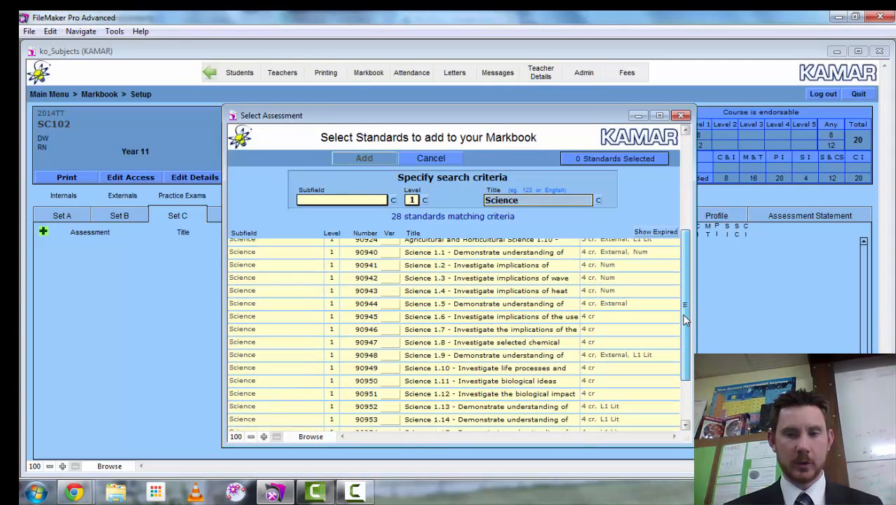
{"action": "left_click", "coordinate": [431, 256]}
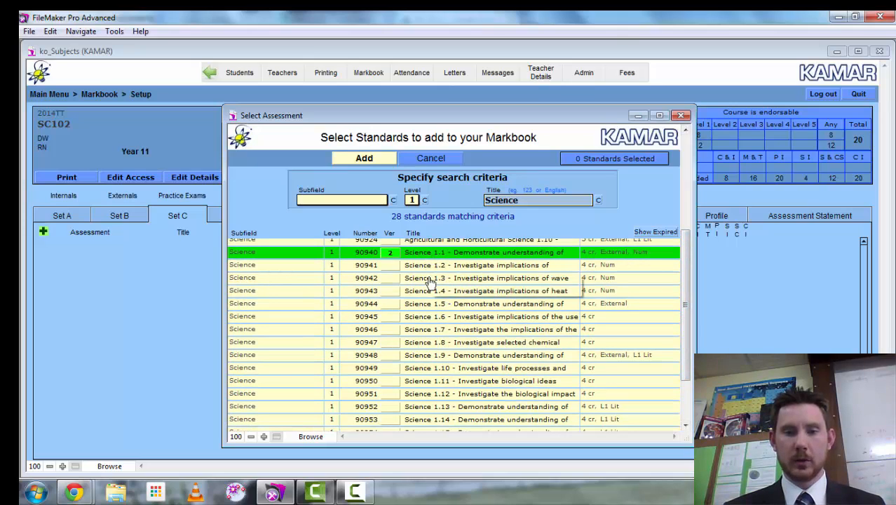
{"action": "left_click", "coordinate": [429, 307]}
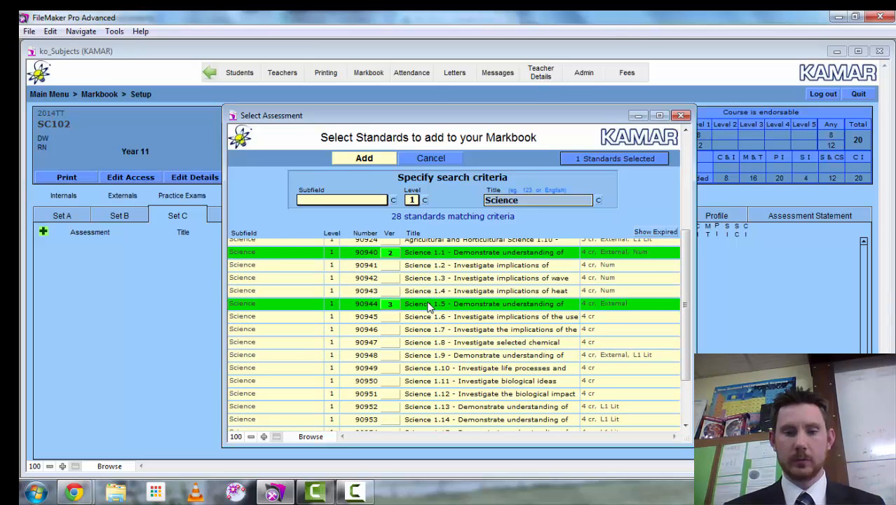
{"action": "left_click", "coordinate": [428, 357]}
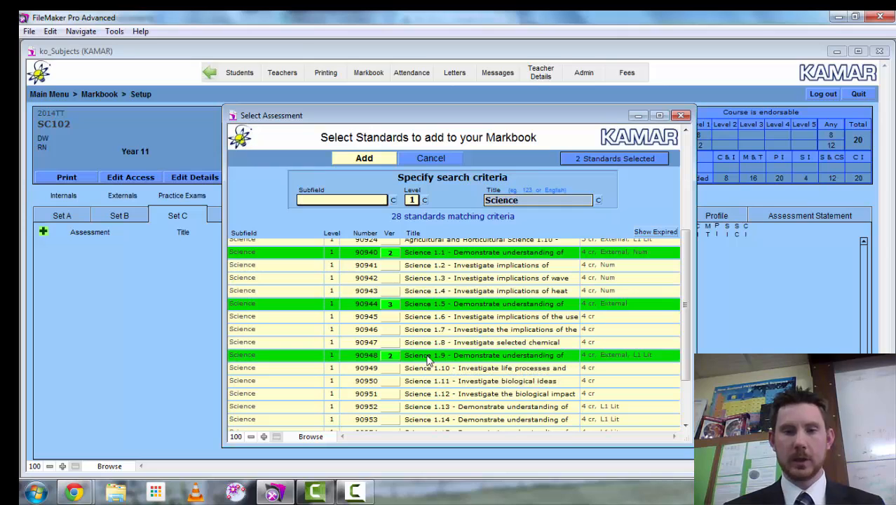
{"action": "left_click", "coordinate": [349, 162]}
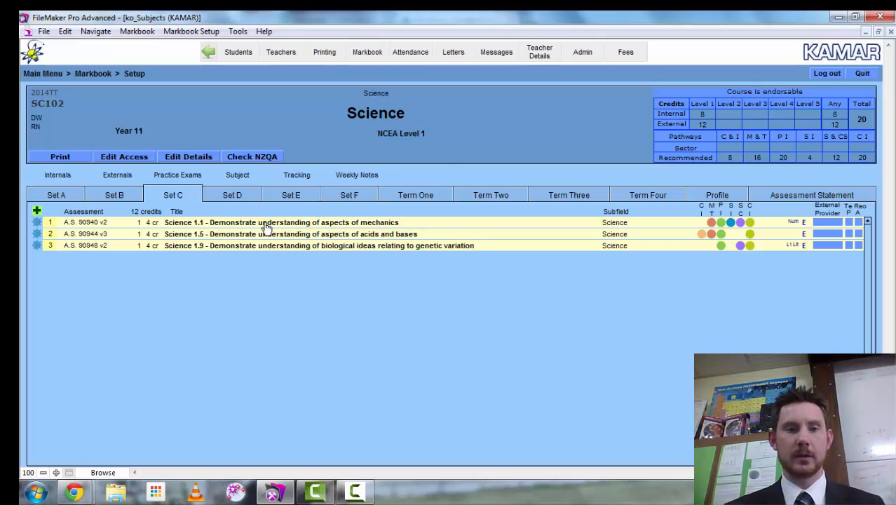
{"action": "left_click", "coordinate": [233, 196]}
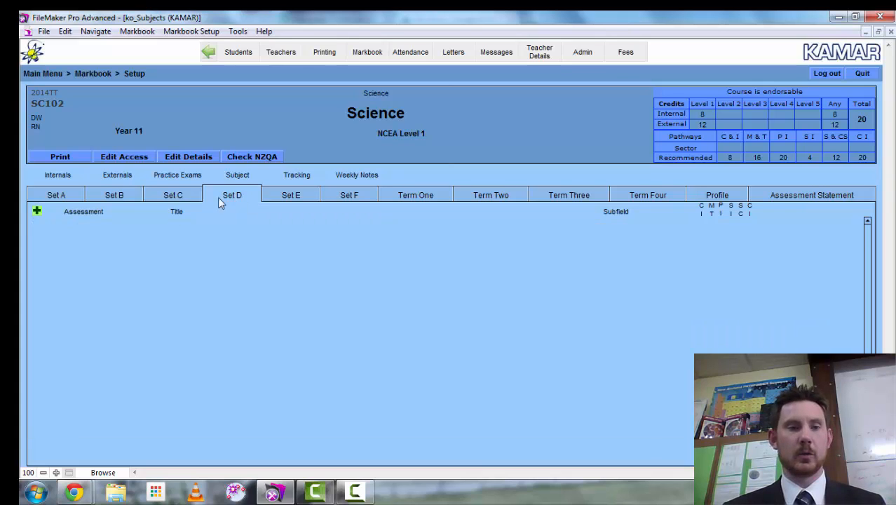
- Create a Grade-type subject assessment 'Mechanics Topic Test' in Set D with the Achievement Standard template
{"action": "left_click", "coordinate": [38, 212]}
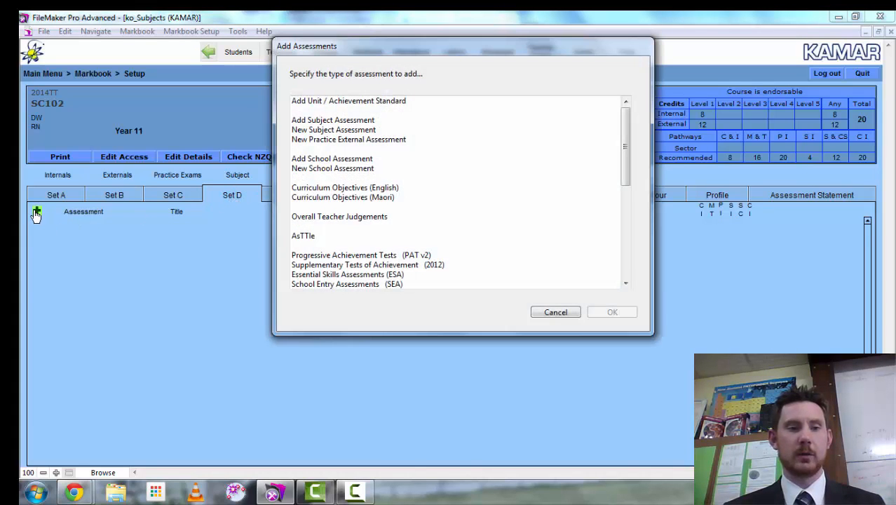
{"action": "left_click", "coordinate": [346, 131]}
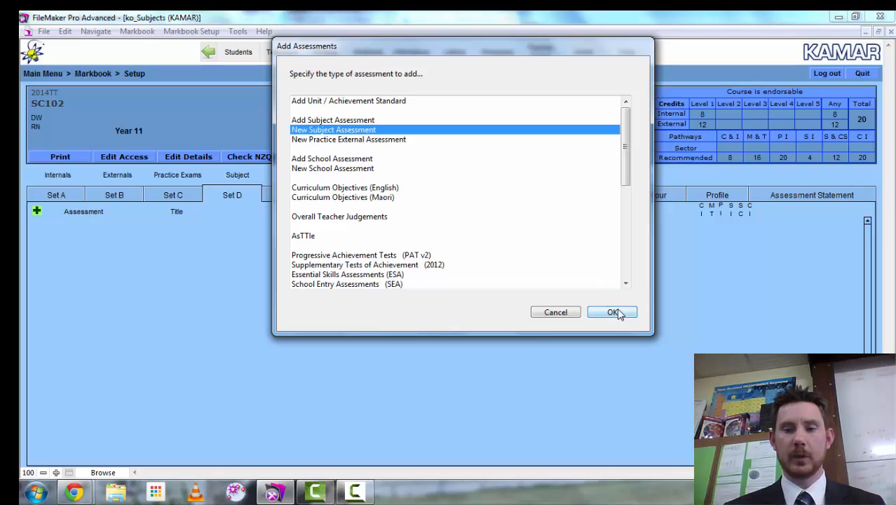
{"action": "left_click", "coordinate": [620, 315]}
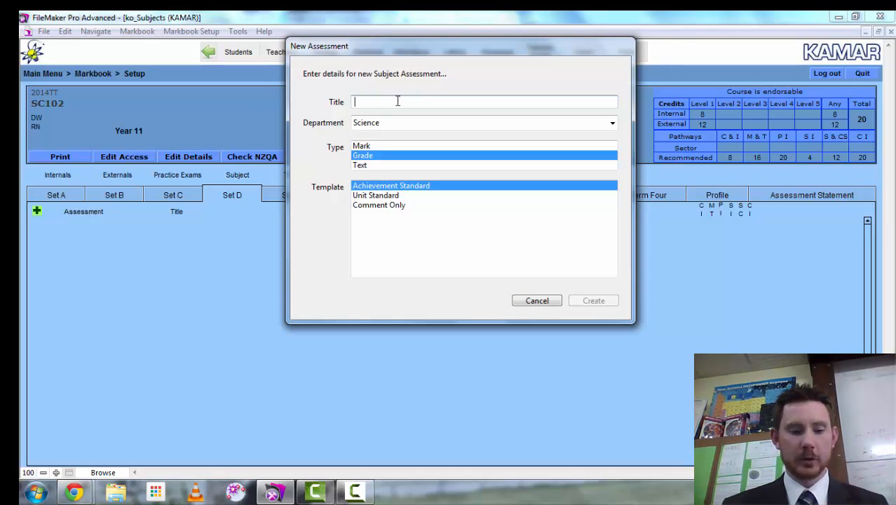
{"action": "type", "text": "Mechanics"}
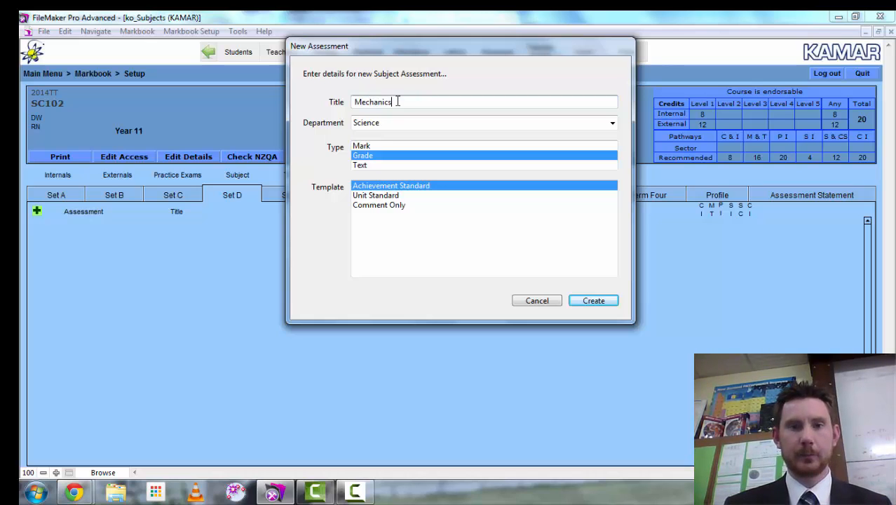
{"action": "type", "text": "Test"}
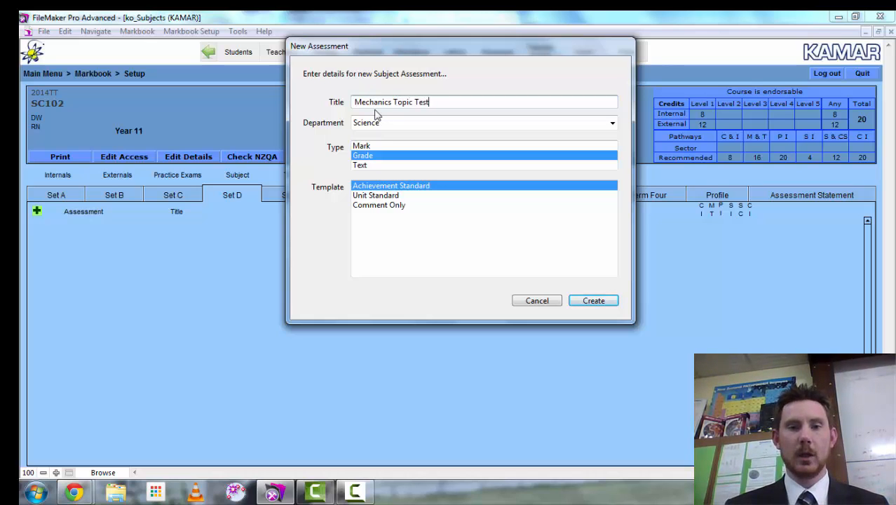
{"action": "left_click", "coordinate": [365, 155]}
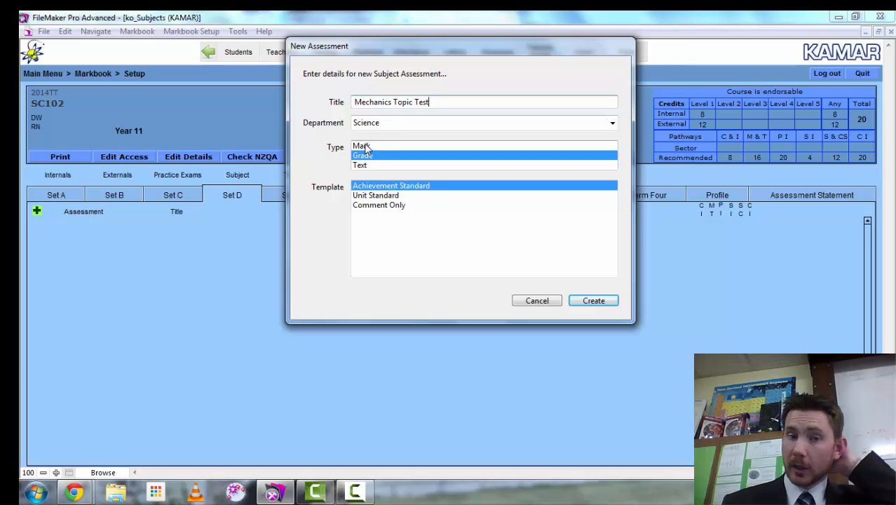
{"action": "key", "text": "Up"}
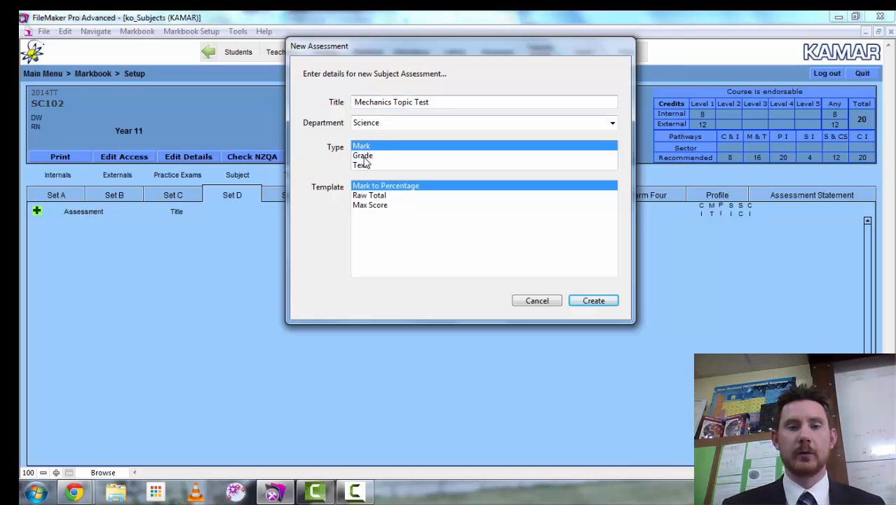
{"action": "left_click", "coordinate": [365, 157]}
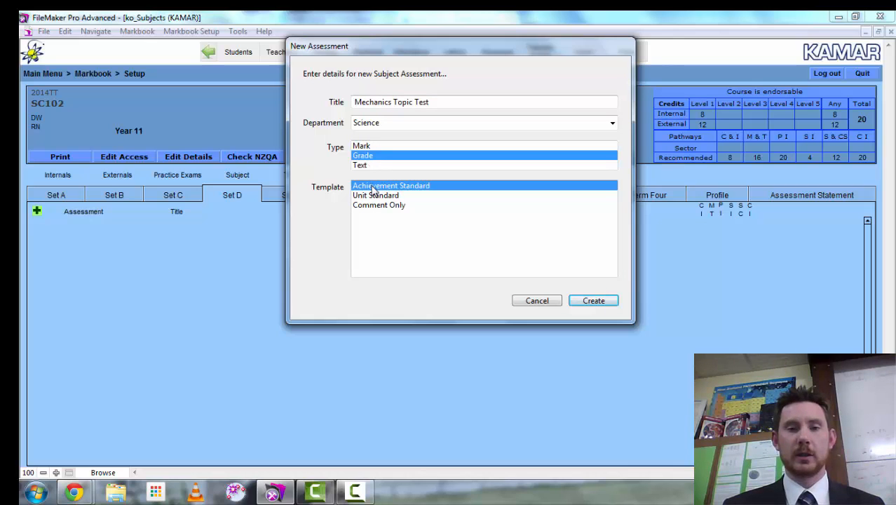
{"action": "left_click", "coordinate": [591, 302]}
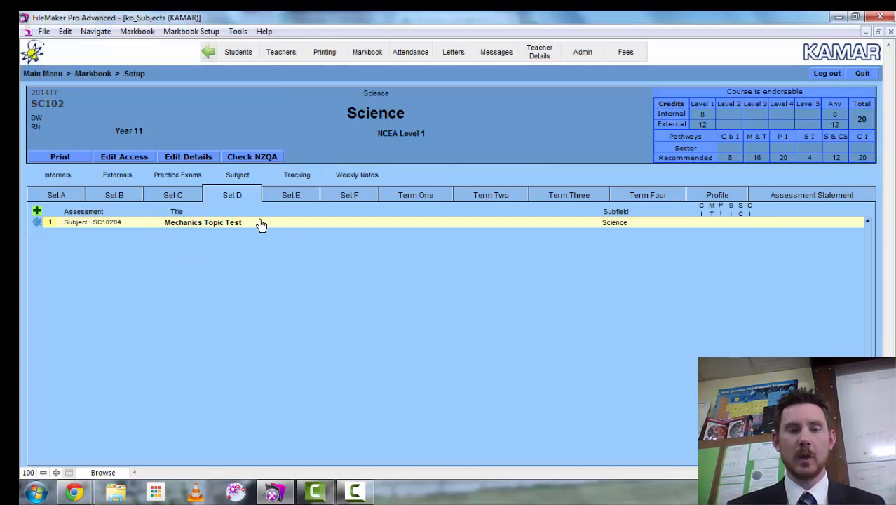
- Create a new subject assessment titled 'Genetics Topic Test' in Set D
{"action": "left_click", "coordinate": [36, 211]}
{"action": "left_click", "coordinate": [320, 131]}
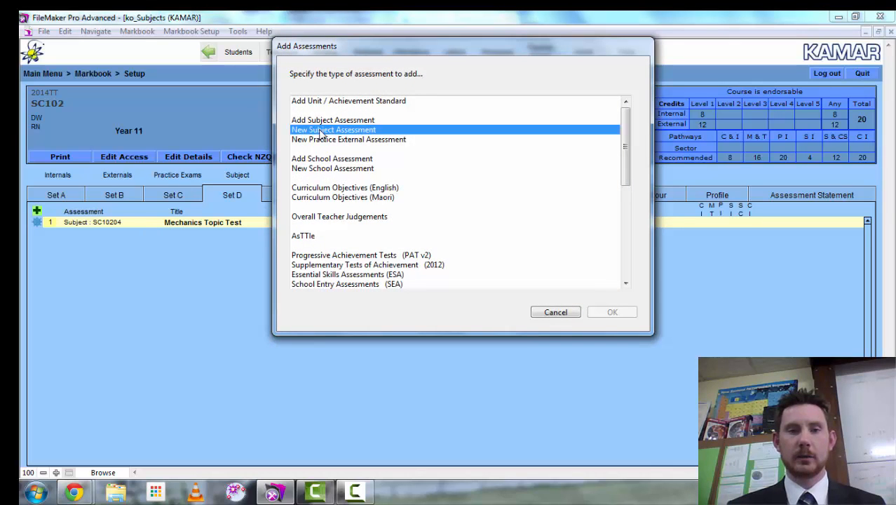
{"action": "left_click", "coordinate": [613, 315]}
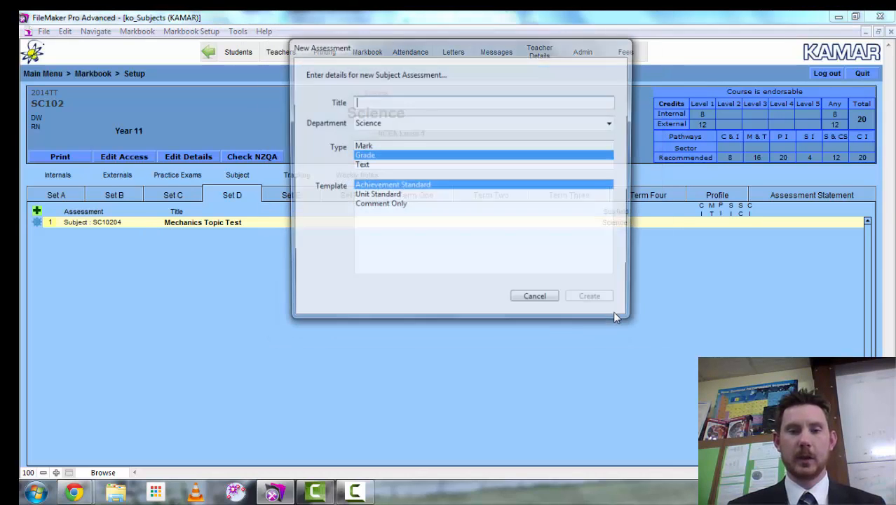
{"action": "left_click", "coordinate": [374, 100]}
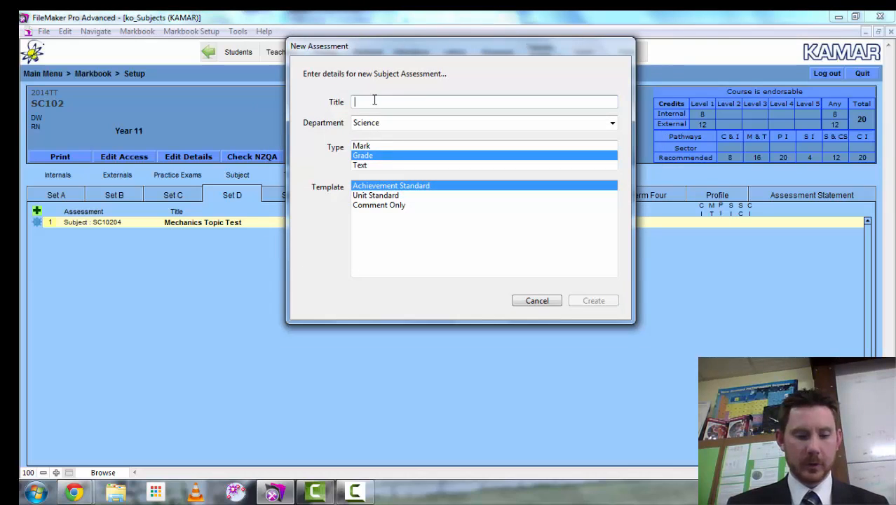
{"action": "type", "text": "Genetics "}
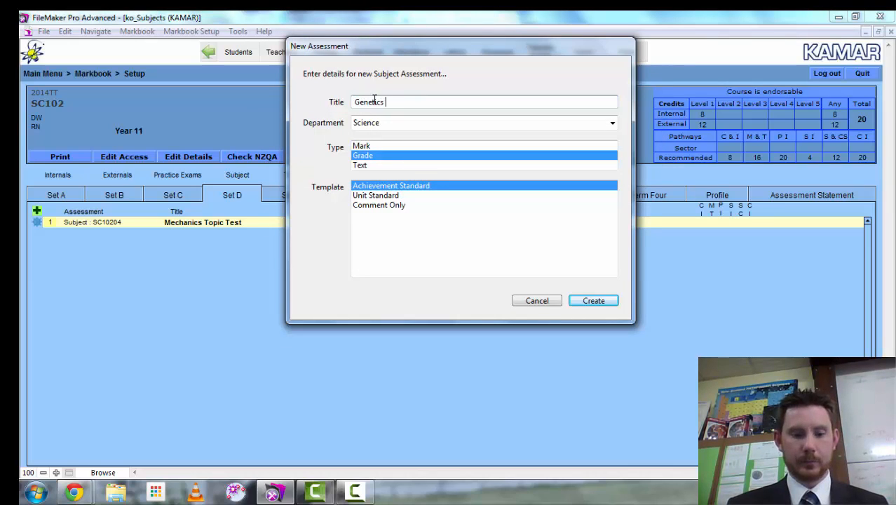
{"action": "type", "text": "Topic Test"}
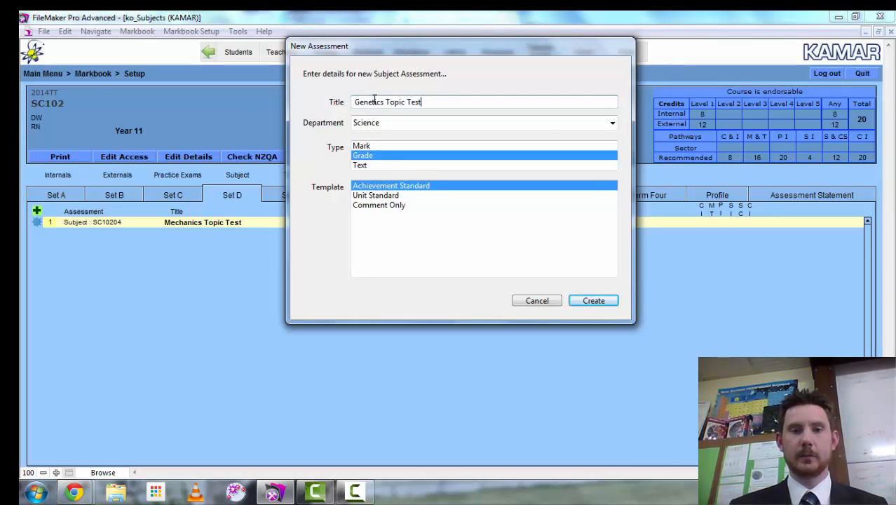
{"action": "left_click", "coordinate": [594, 302]}
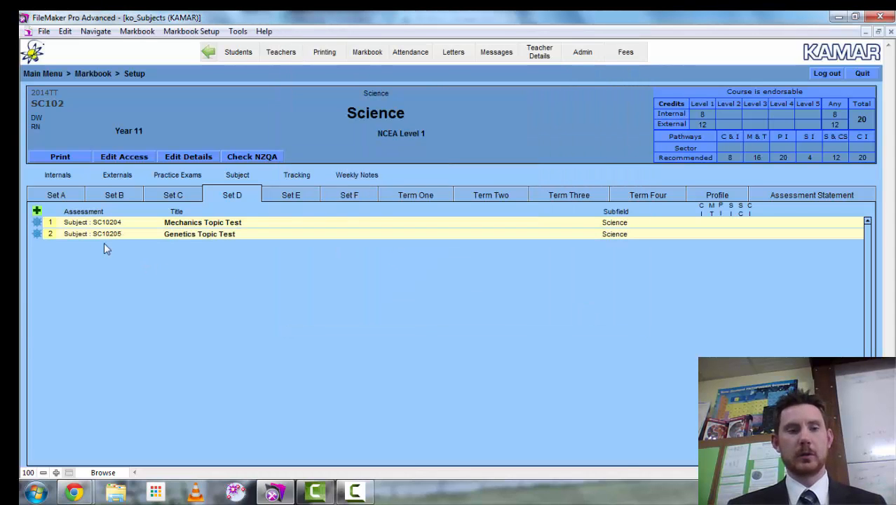
- Cancel a further assessment addition and open the course's Teachers with Access settings
{"action": "left_click", "coordinate": [37, 211]}
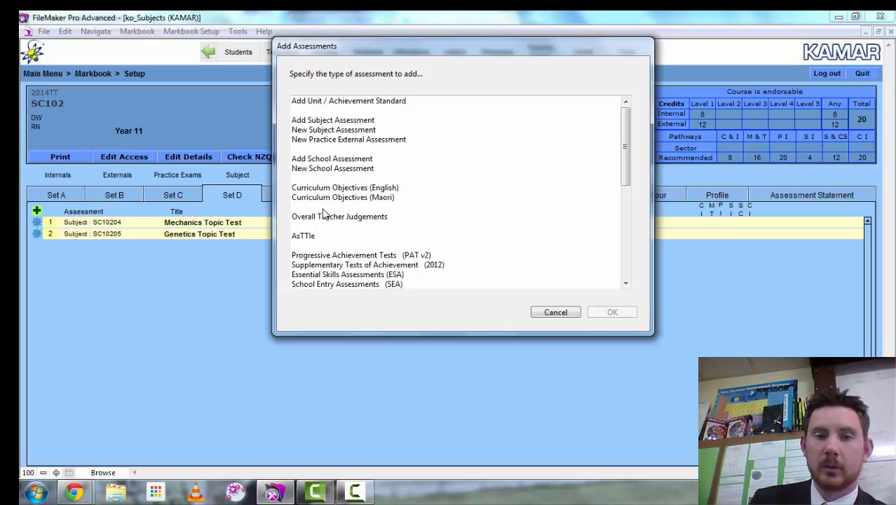
{"action": "mouse_move", "coordinate": [621, 150]}
{"action": "left_mouse_down"}
{"action": "mouse_move", "coordinate": [627, 270]}
{"action": "mouse_move", "coordinate": [629, 146]}
{"action": "left_mouse_up"}
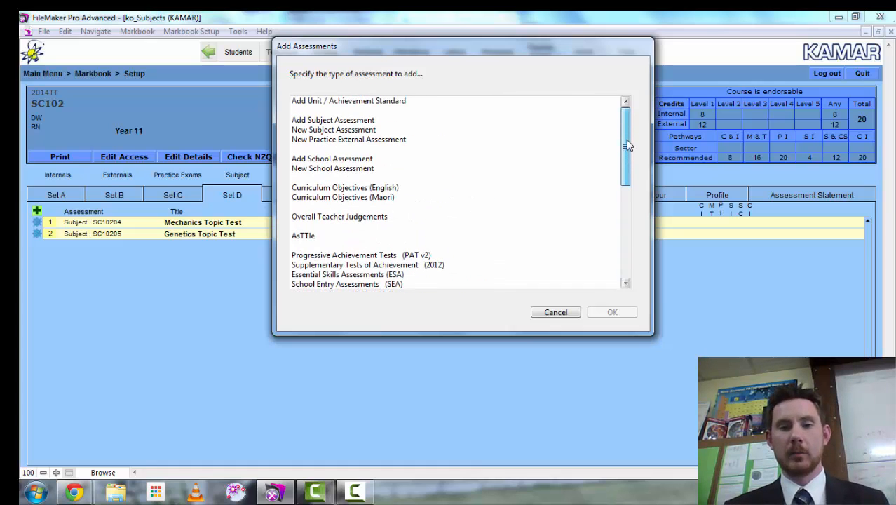
{"action": "left_click", "coordinate": [555, 312]}
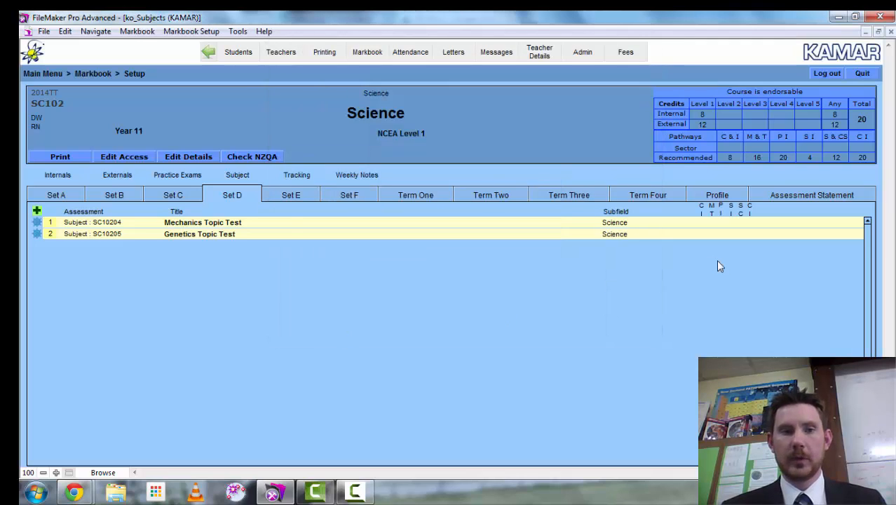
{"action": "left_click", "coordinate": [123, 160]}
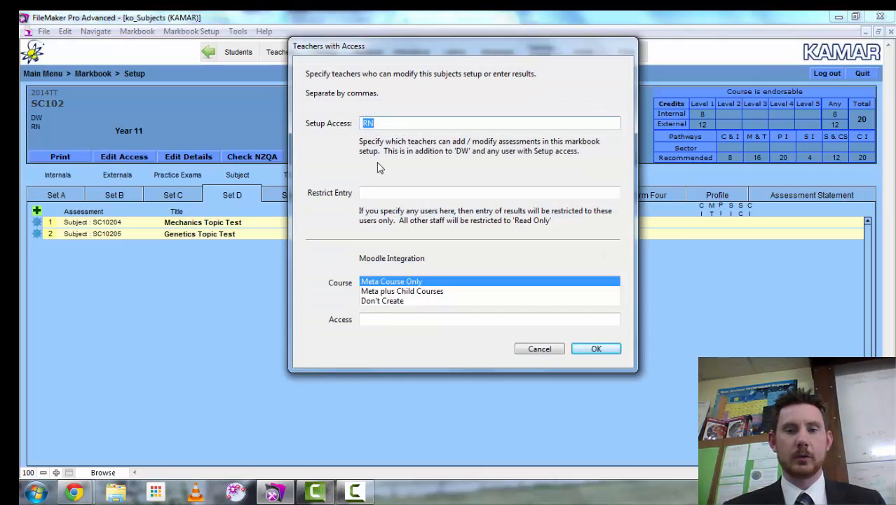
- Fill in Setup Access and Restrict Entry, then cancel without saving the access changes
{"action": "left_click", "coordinate": [381, 123]}
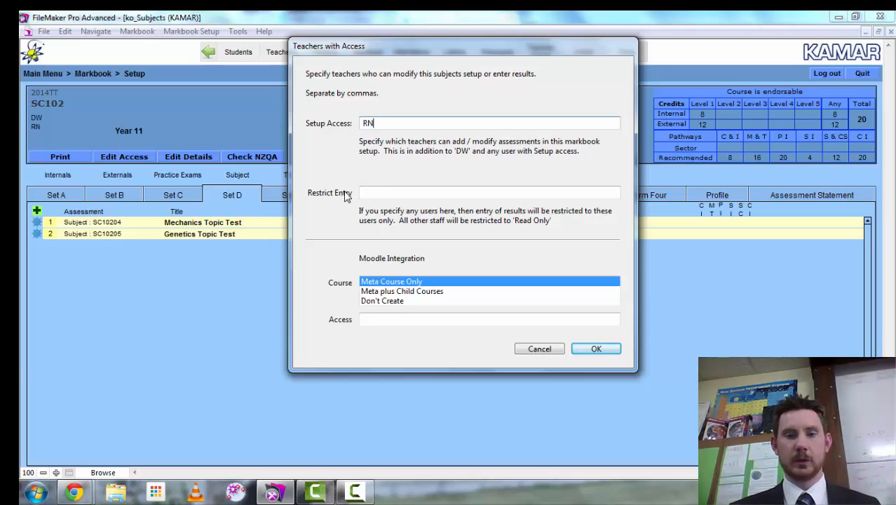
{"action": "left_click", "coordinate": [382, 194]}
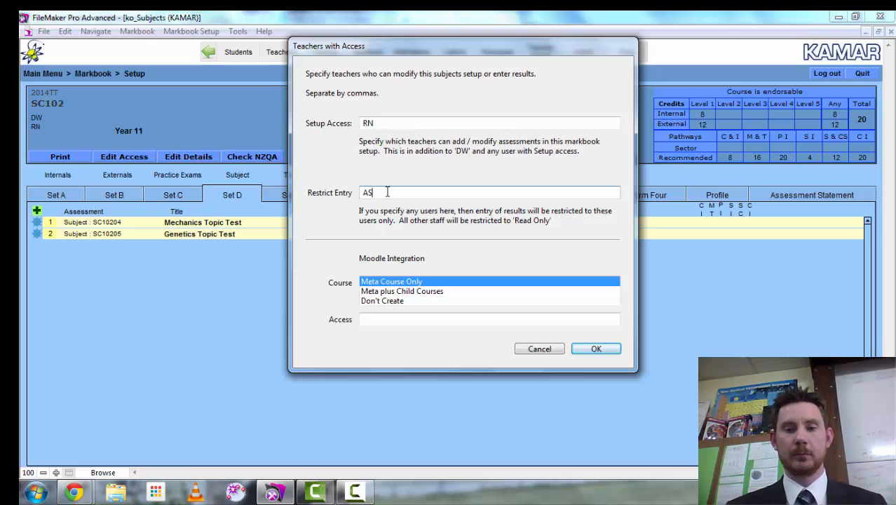
{"action": "left_click", "coordinate": [538, 349]}
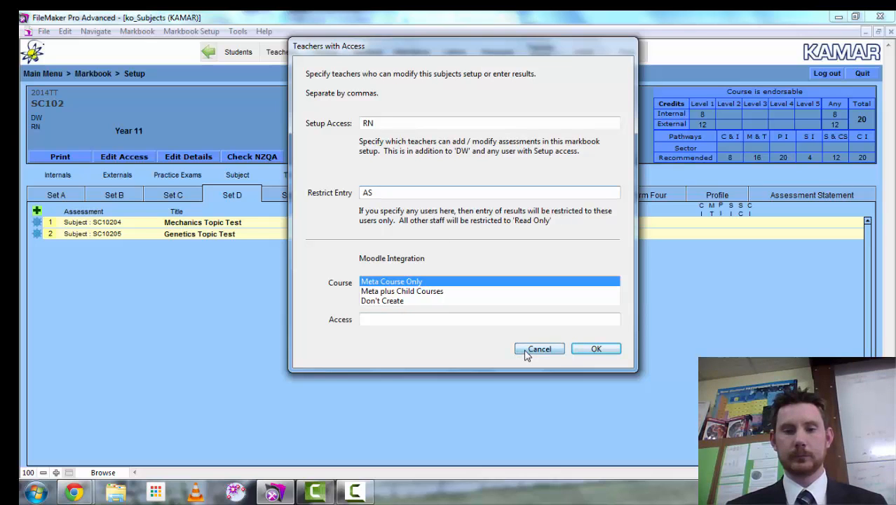
- Run the Check NZQA report for SC102, review it, then finish back in setup
{"action": "left_click", "coordinate": [247, 161]}
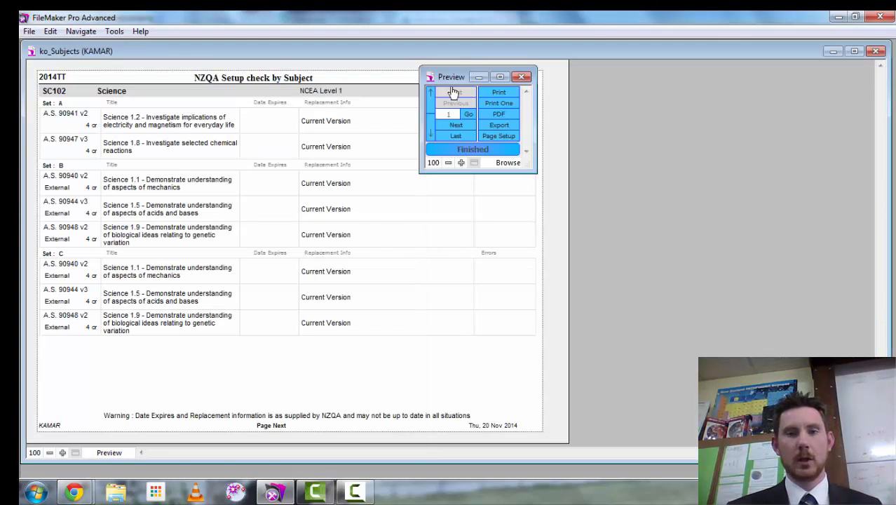
{"action": "left_click_drag", "start_coordinate": [452, 70], "coordinate": [643, 146]}
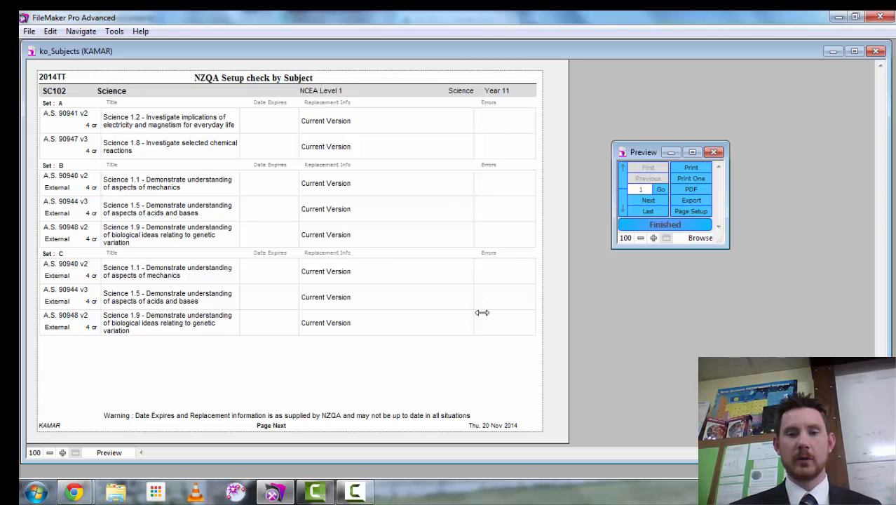
{"action": "left_click", "coordinate": [643, 231]}
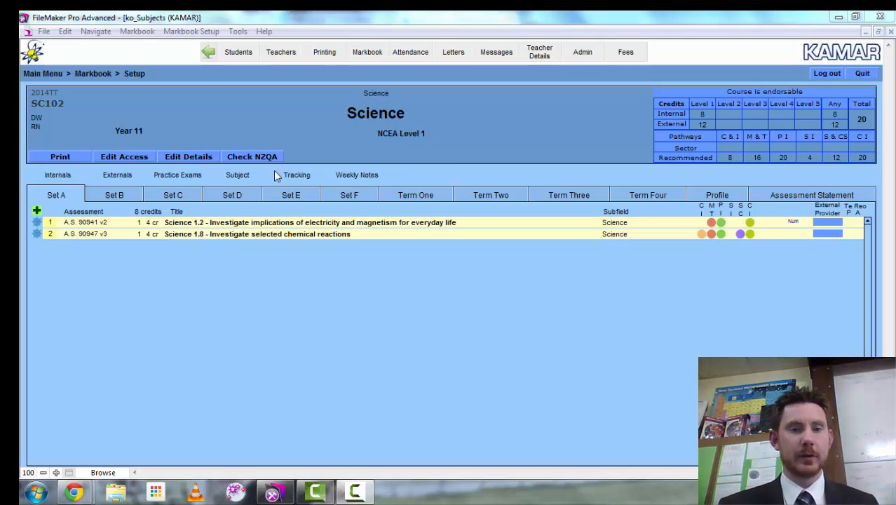
- Remove Science 1.8 from Set A, add achievement standard 90947 back, and return to the Markbook menu
{"action": "left_click", "coordinate": [38, 236]}
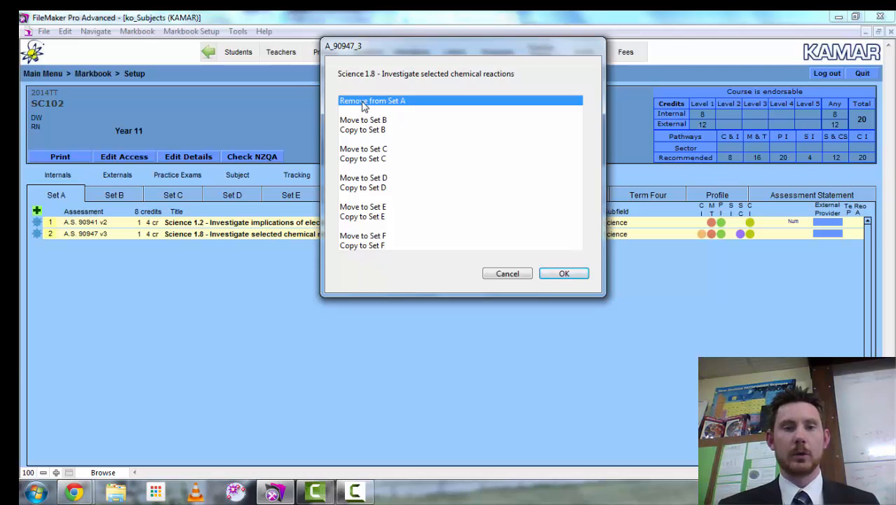
{"action": "left_click", "coordinate": [568, 273]}
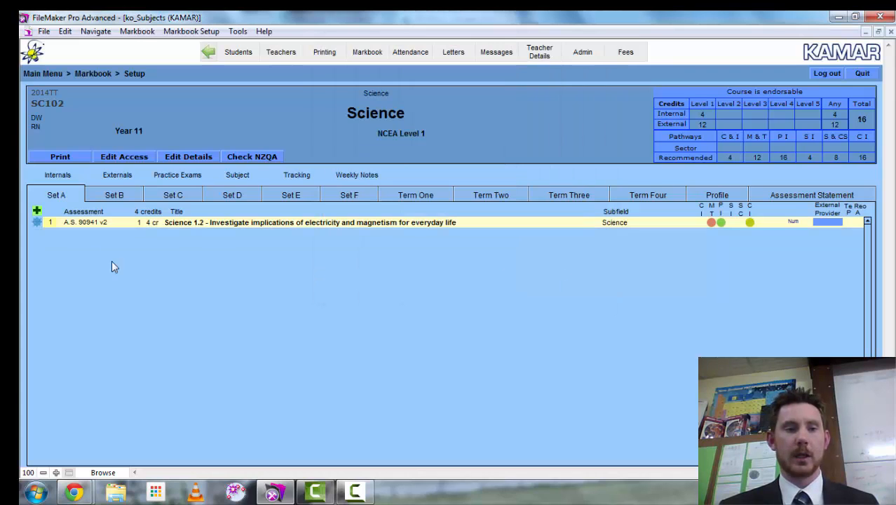
{"action": "left_click", "coordinate": [36, 211]}
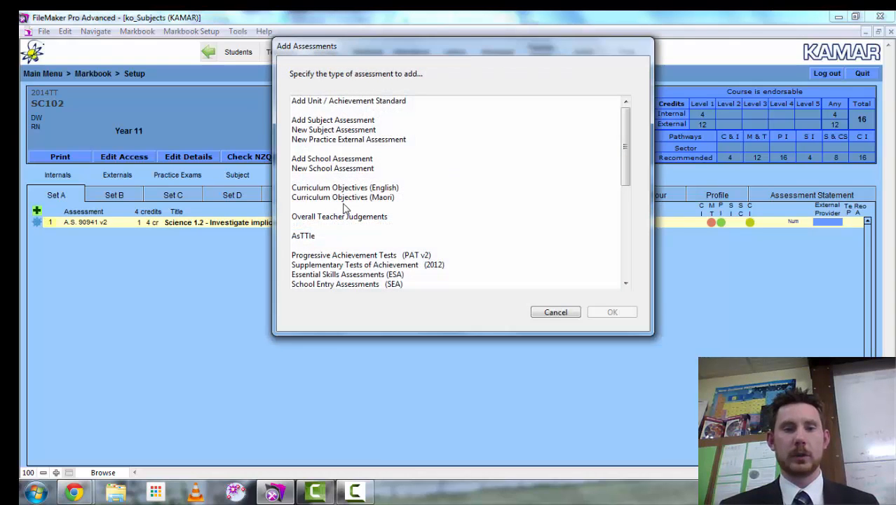
{"action": "left_click", "coordinate": [360, 104]}
{"action": "left_click", "coordinate": [608, 313]}
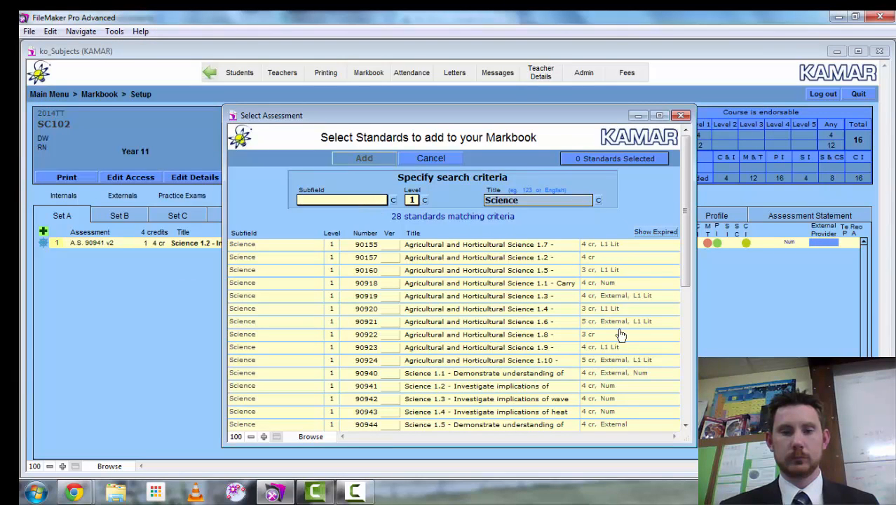
{"action": "scroll", "coordinate": [686, 272], "scroll_direction": "down", "scroll_amount": 3}
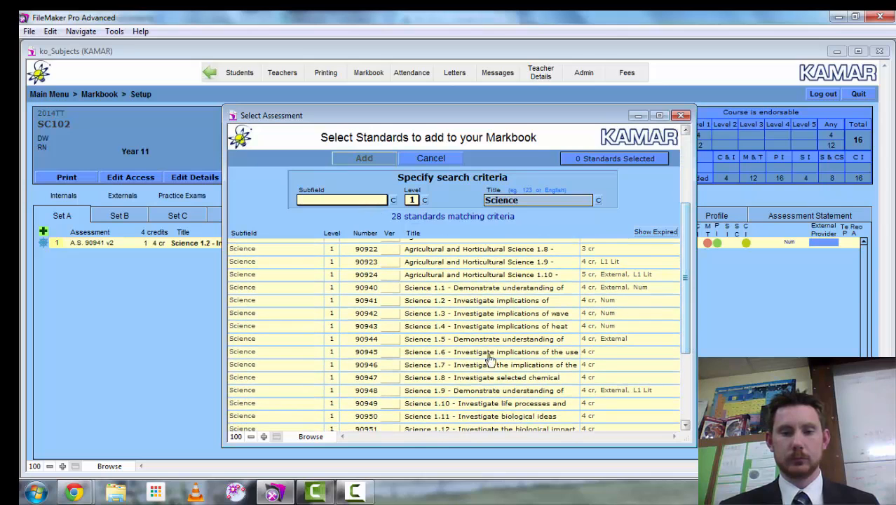
{"action": "left_click", "coordinate": [422, 382]}
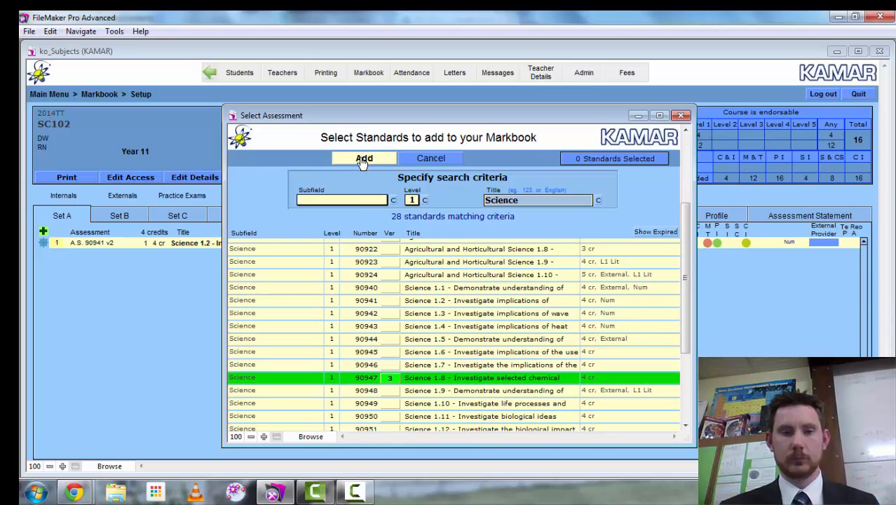
{"action": "left_click", "coordinate": [361, 159]}
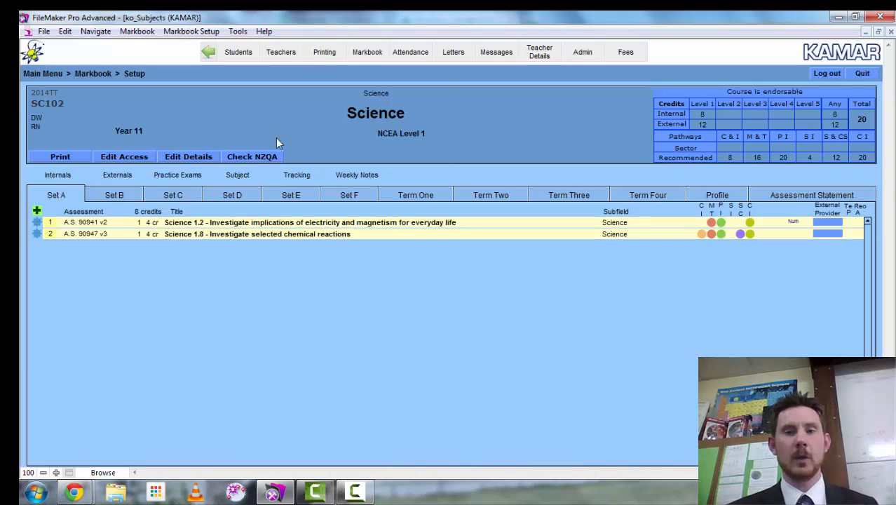
{"action": "left_click", "coordinate": [207, 58]}
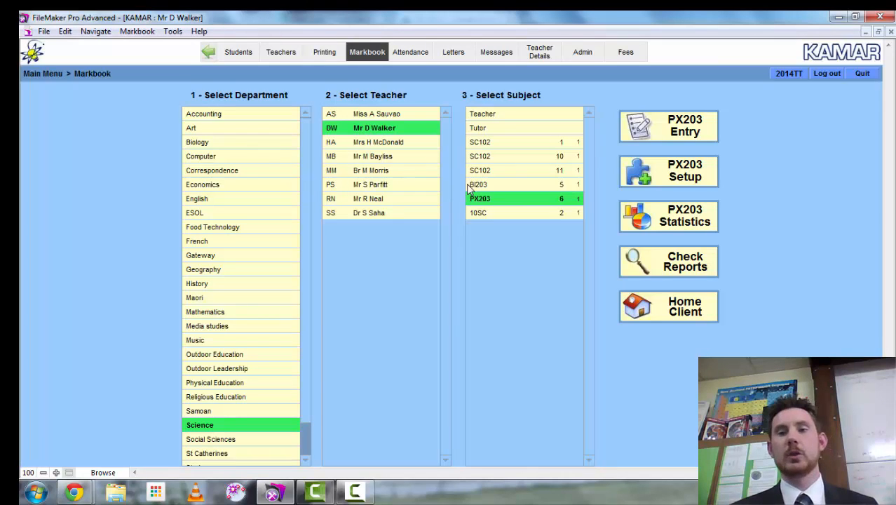
- Choose the second SC102 class and open Set A internal 90941, Science 1.2, for results entry
{"action": "left_click", "coordinate": [371, 186]}
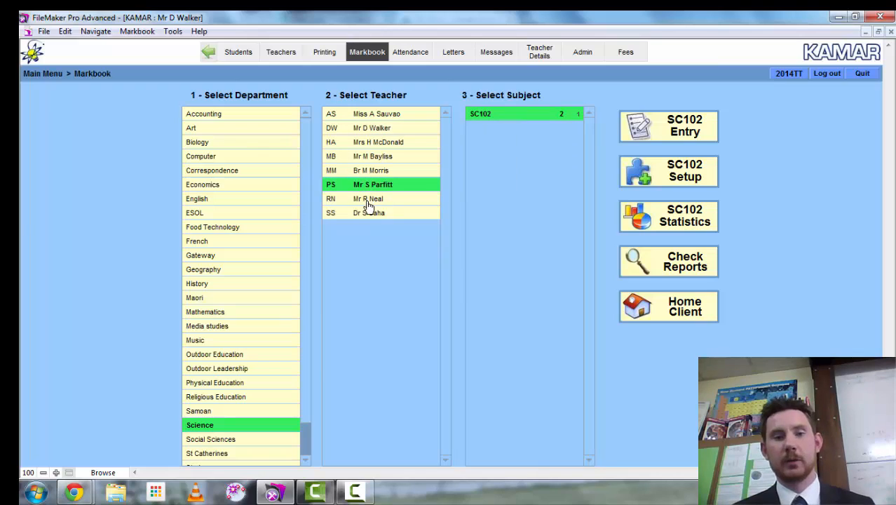
{"action": "left_click", "coordinate": [365, 131]}
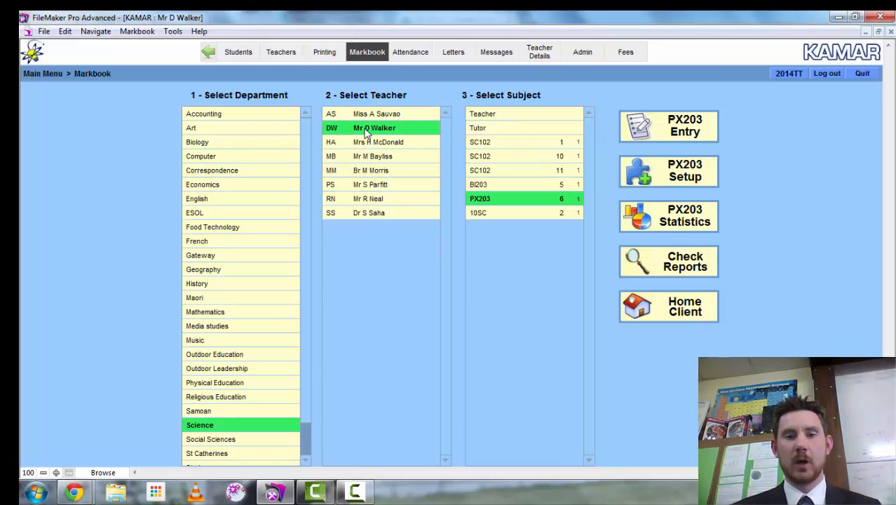
{"action": "left_click", "coordinate": [502, 157]}
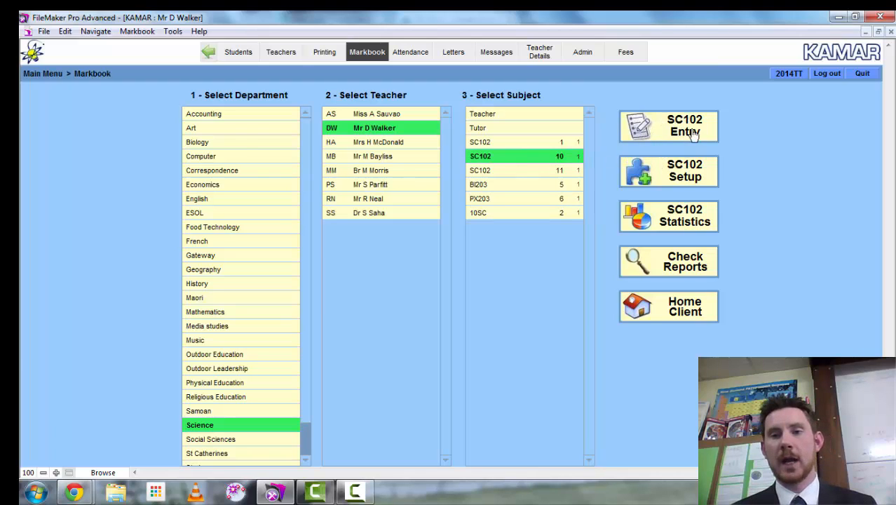
{"action": "left_click", "coordinate": [660, 134]}
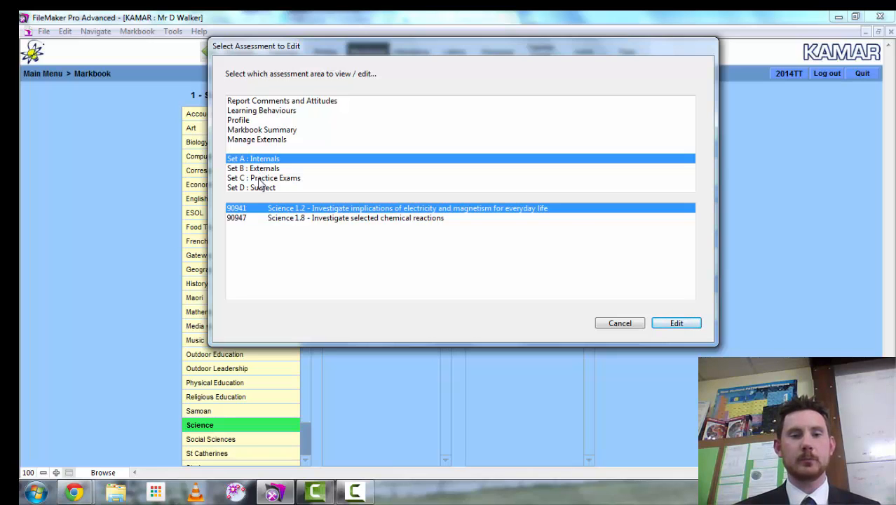
{"action": "left_click", "coordinate": [663, 325]}
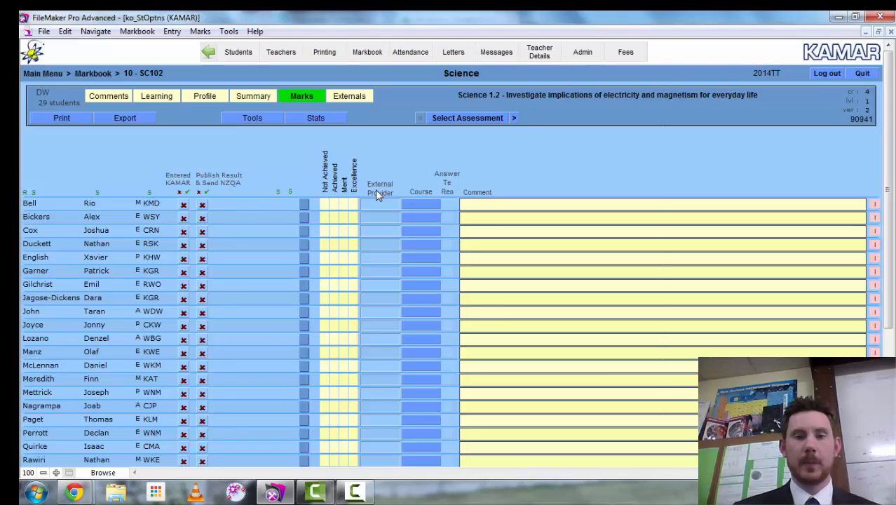
- Give the first six students N, M, A, M, N, E and mark all results as entered
{"action": "left_click", "coordinate": [513, 119]}
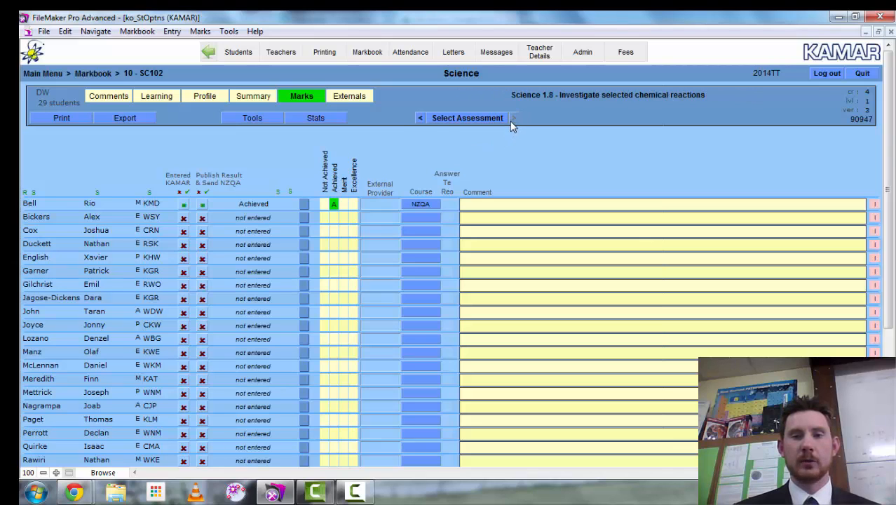
{"action": "left_click", "coordinate": [419, 119]}
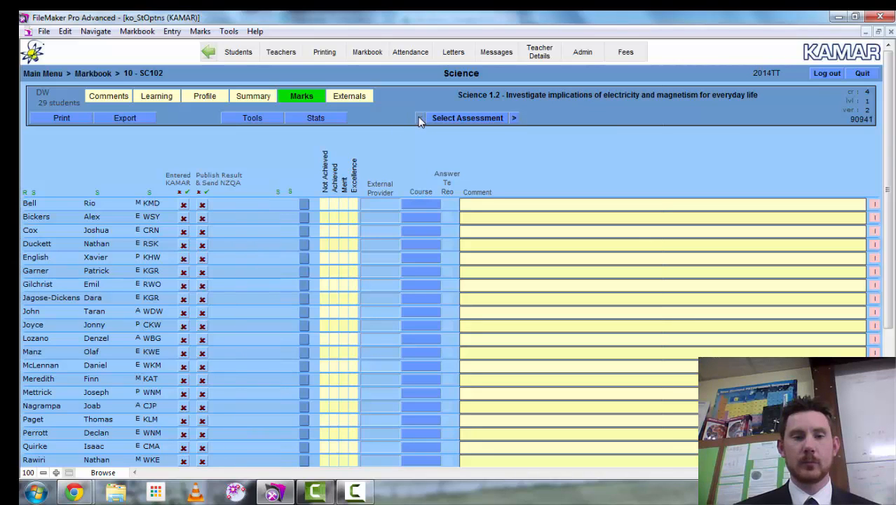
{"action": "left_click", "coordinate": [325, 205]}
{"action": "left_click", "coordinate": [343, 218]}
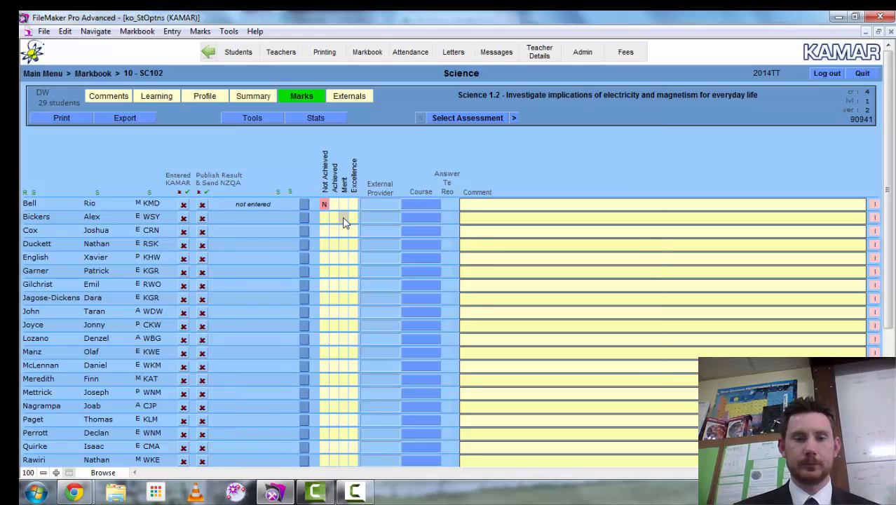
{"action": "left_click", "coordinate": [334, 231]}
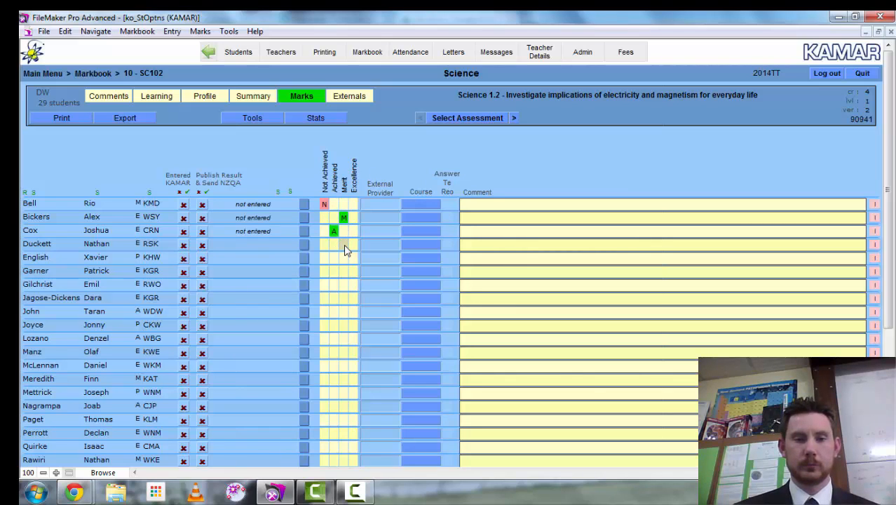
{"action": "left_click", "coordinate": [343, 244]}
{"action": "left_click", "coordinate": [324, 258]}
{"action": "left_click", "coordinate": [354, 272]}
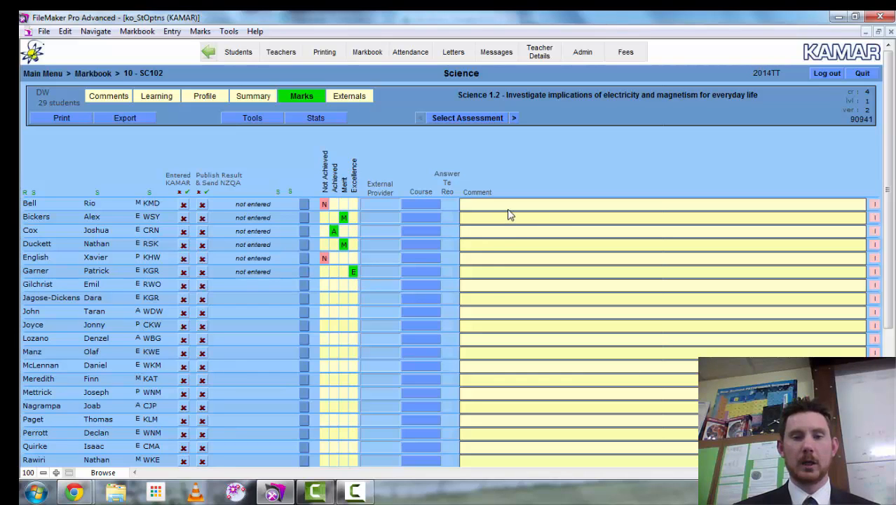
{"action": "left_click", "coordinate": [187, 195]}
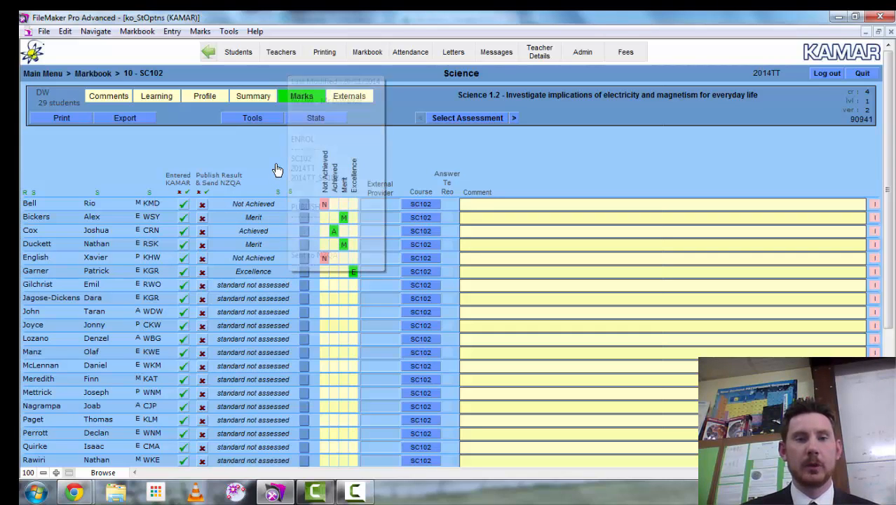
- Clear all Science 1.2 marks for every student using Tools > Clear All Marks, confirming the irreversible clear
{"action": "left_click", "coordinate": [254, 119]}
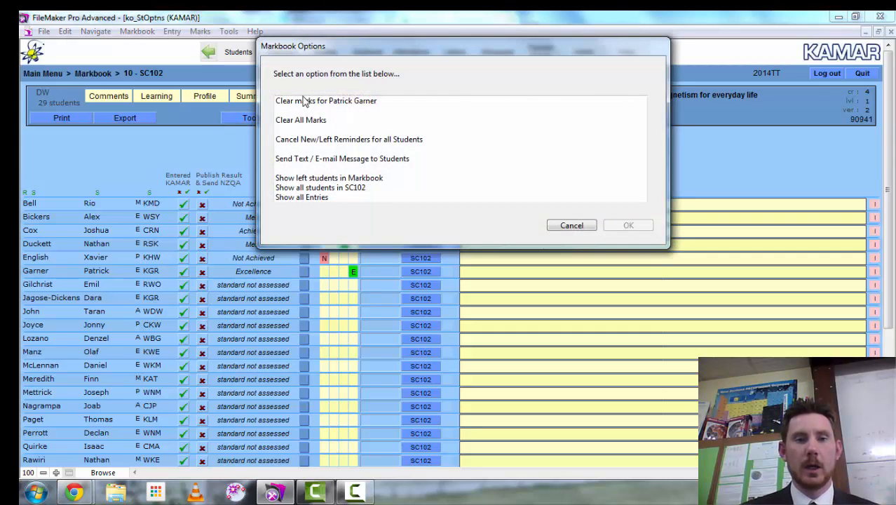
{"action": "left_click", "coordinate": [308, 102]}
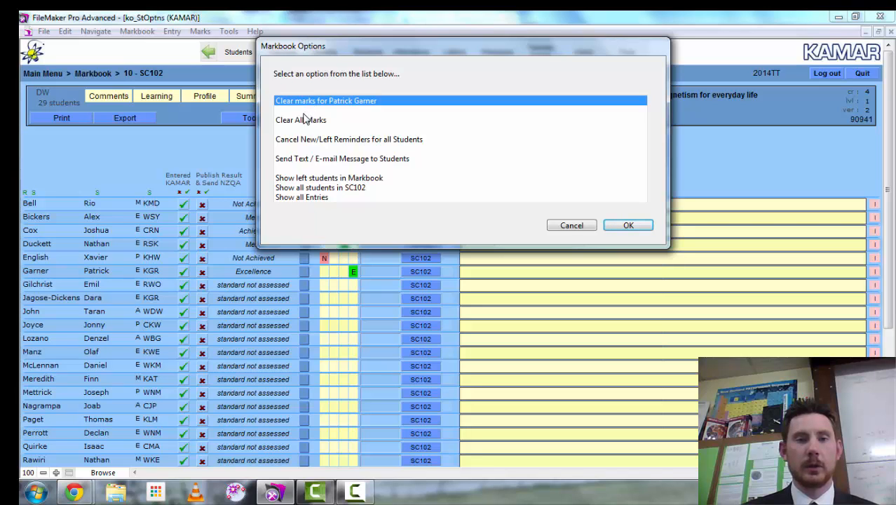
{"action": "left_click", "coordinate": [304, 121]}
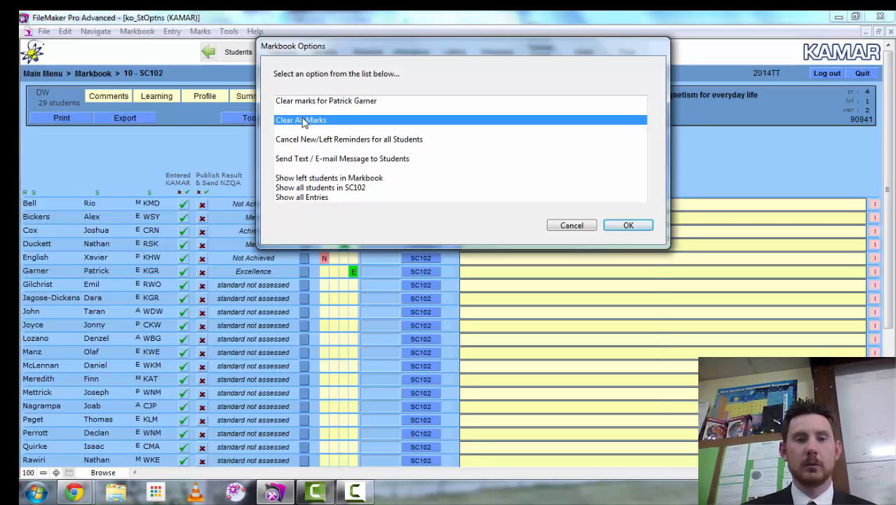
{"action": "left_click", "coordinate": [612, 226]}
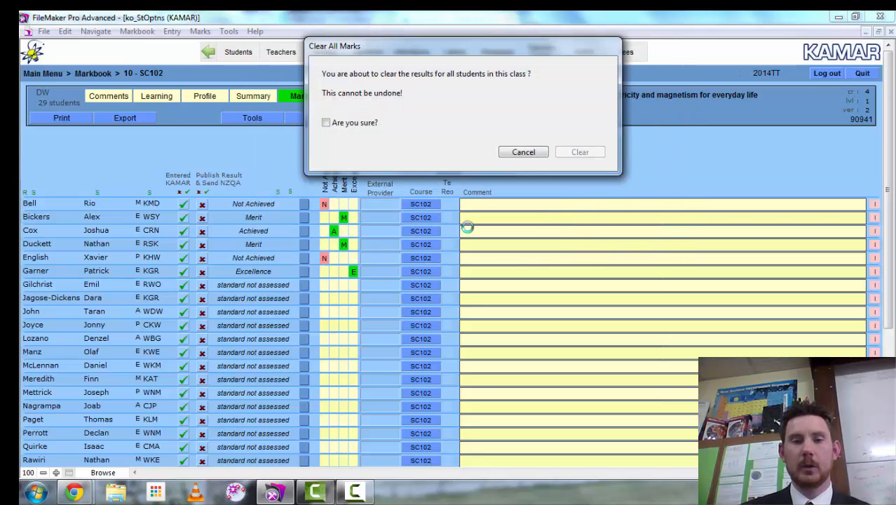
{"action": "left_click", "coordinate": [327, 122]}
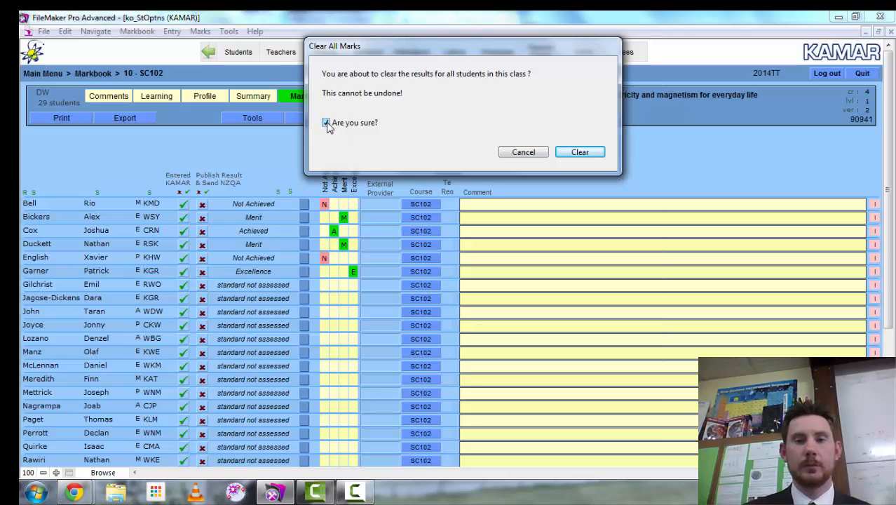
{"action": "left_click", "coordinate": [579, 152]}
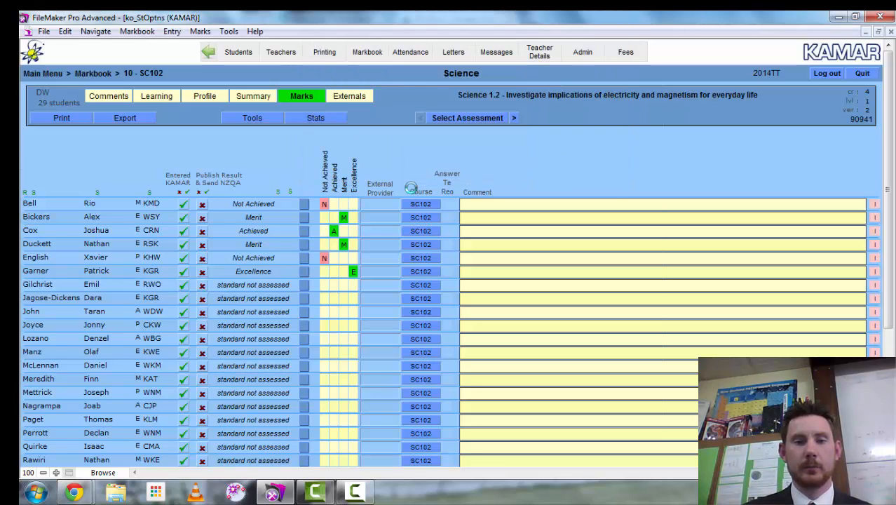